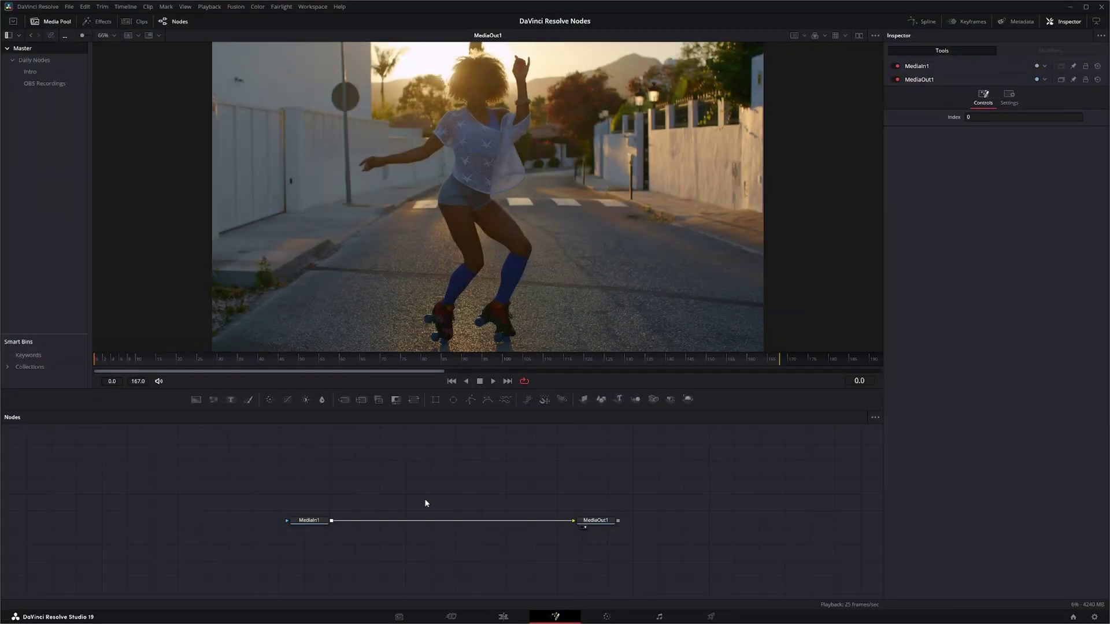
Select the MediaIn1 node to show the roller-skating clip's controls in the Inspector
click(309, 521)
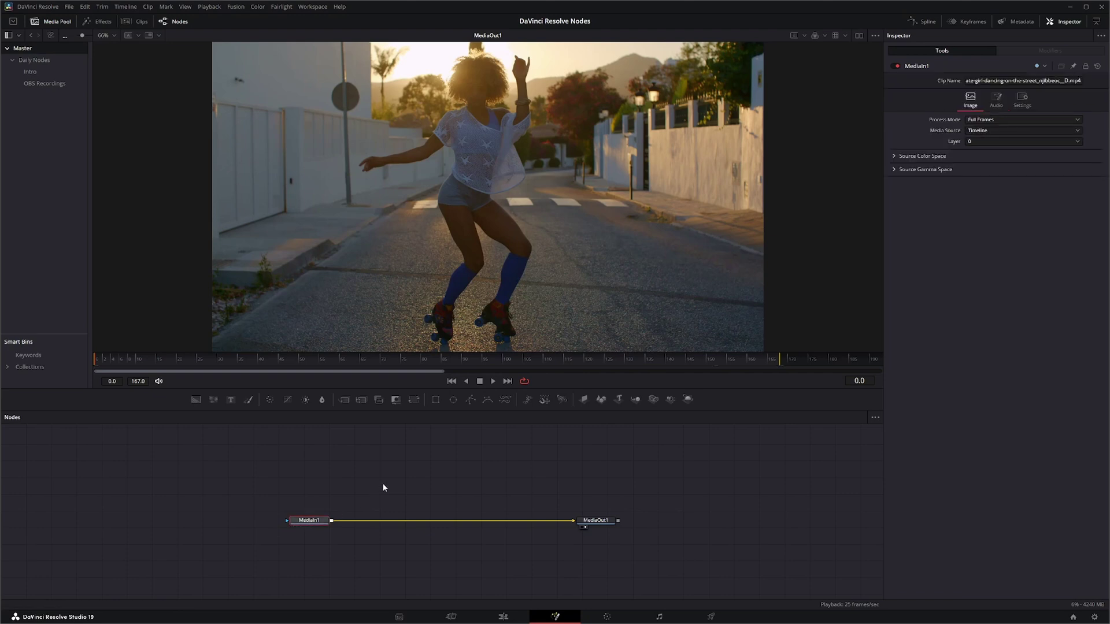
Add a Mandelbrot generator via the 'mand' search, stack MediaIn1 above Merge1, and select Mandelbrot1
key(shift+space)
text(man)
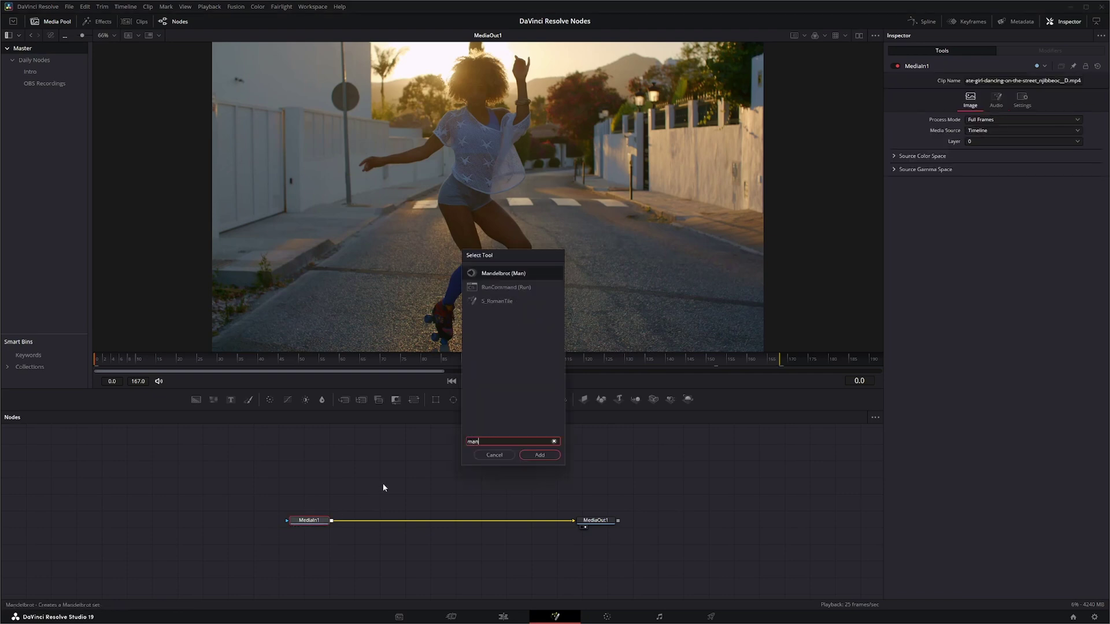
text(d)
key(Return)
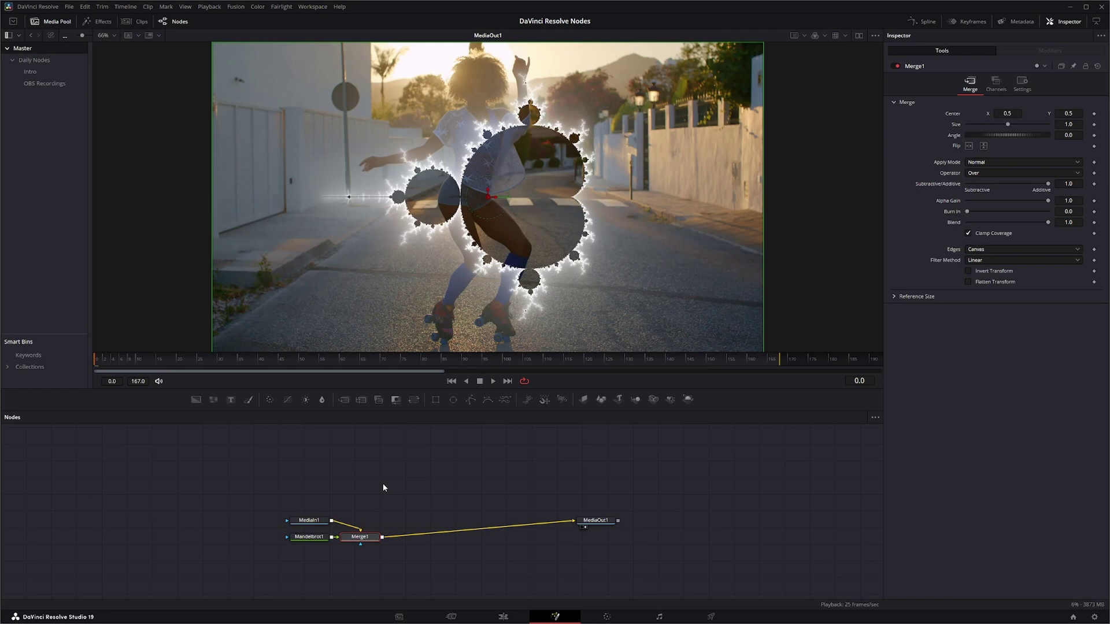
drag(312, 520, 361, 494)
click(308, 537)
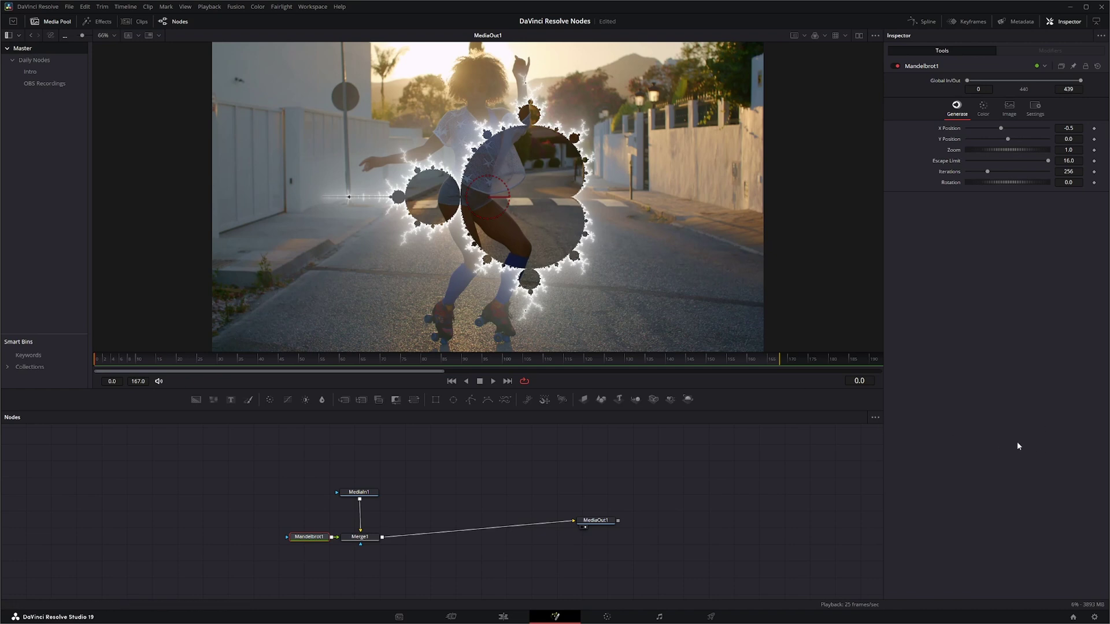
Align MediaOut1 with Merge1, then test Mandelbrot X Position, Escape Limit (reset to 16.0), Iterations and Rotation
drag(598, 522, 581, 537)
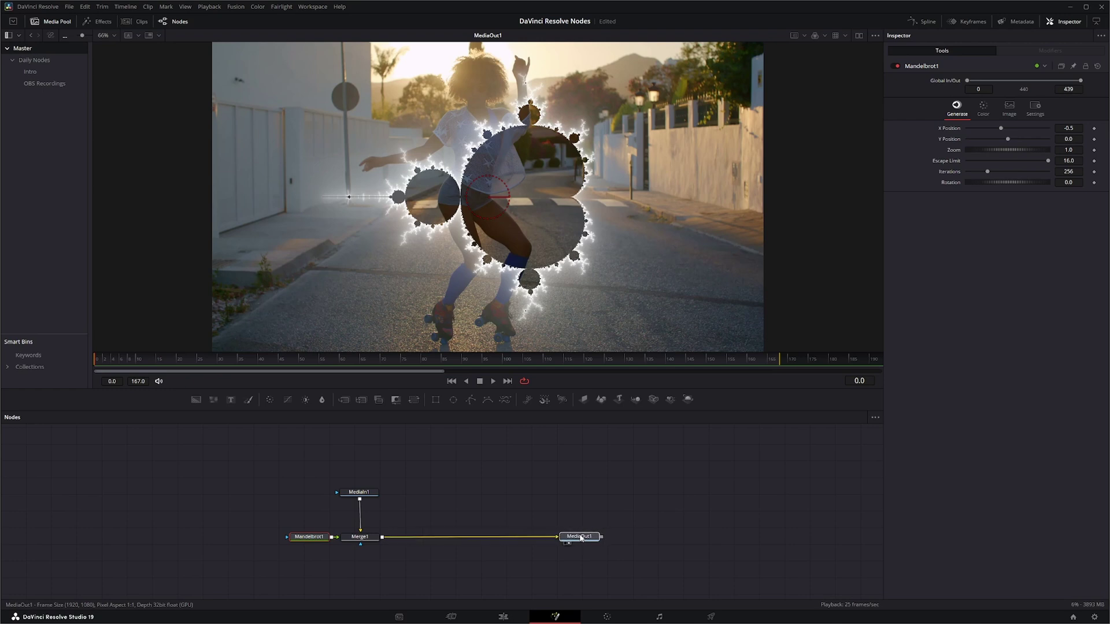
click(310, 539)
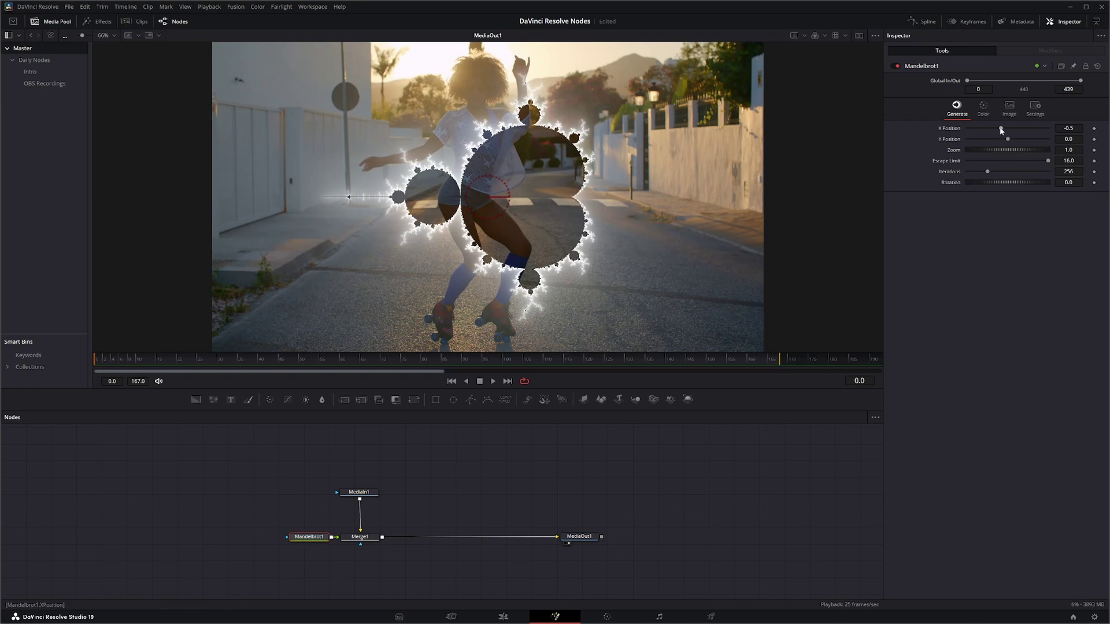
drag(1001, 128, 1027, 162)
double_click(950, 163)
mouse_move(1002, 175)
mouse_down()
mouse_move(1024, 173)
mouse_move(965, 176)
mouse_move(982, 173)
mouse_up()
mouse_move(1011, 182)
mouse_down()
mouse_move(986, 180)
mouse_move(1011, 182)
mouse_up()
Open Mandelbrot1's Color settings, keep Continuous Potential and try different Gradient Curve values
click(988, 111)
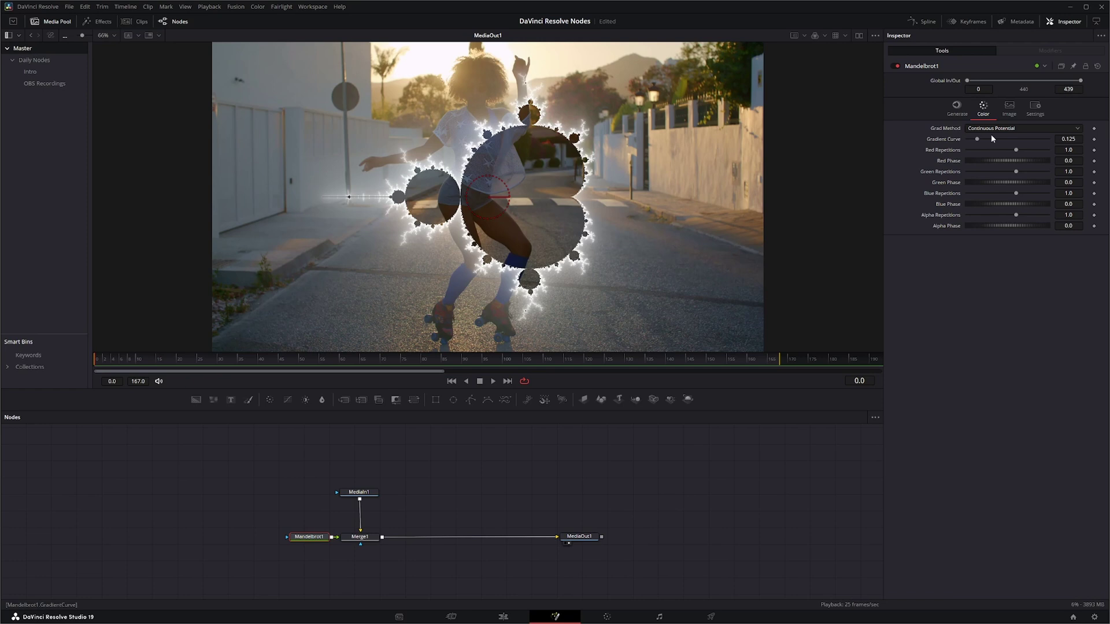
click(1011, 128)
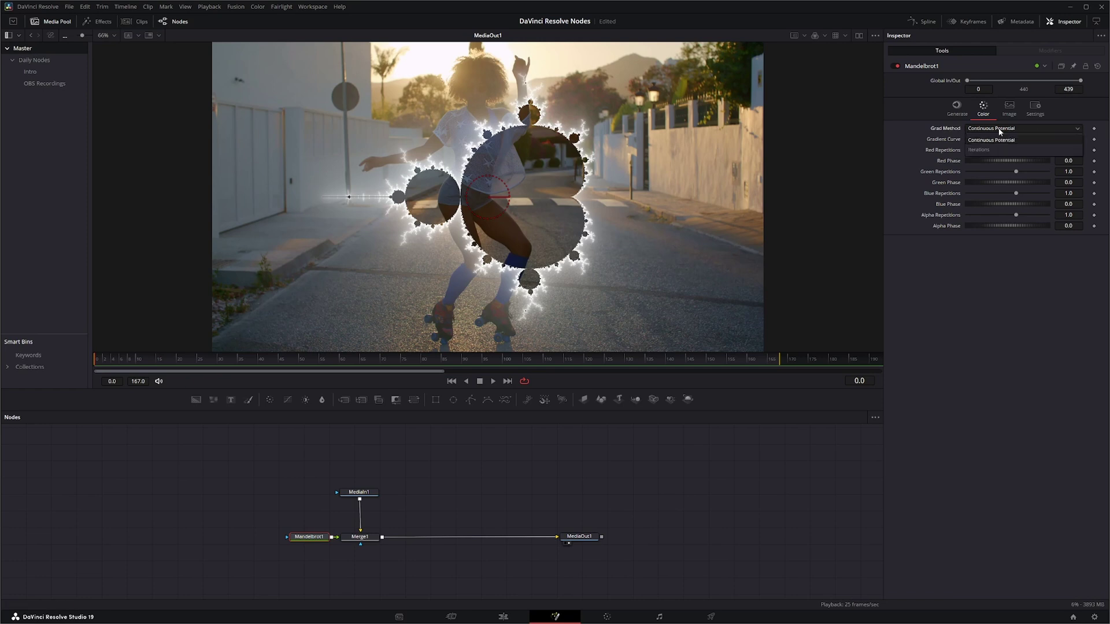
click(1005, 140)
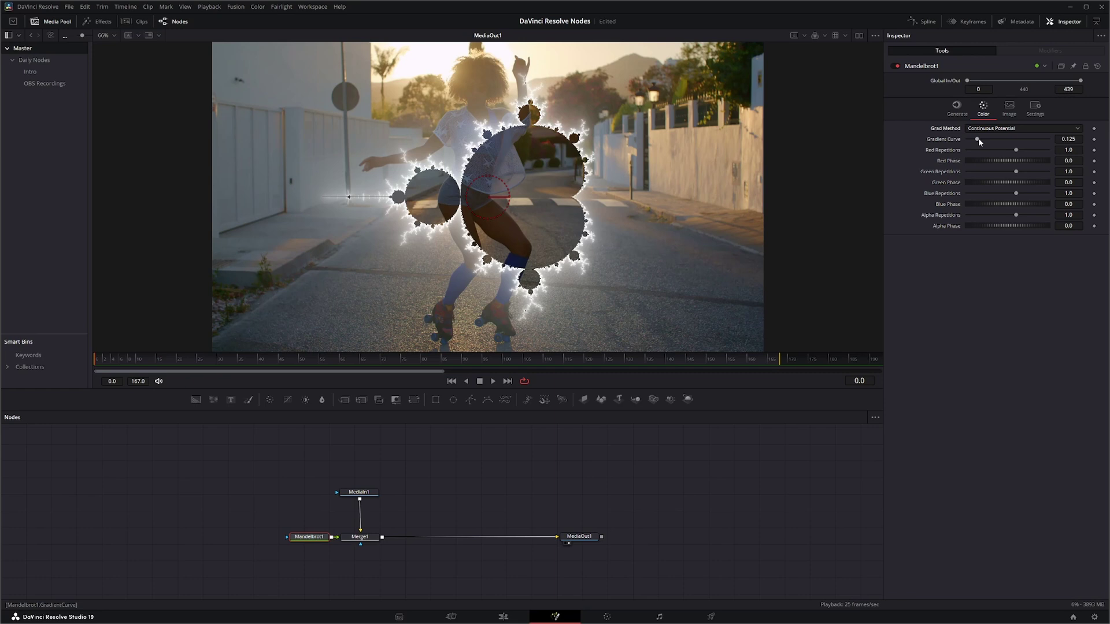
drag(978, 137, 992, 142)
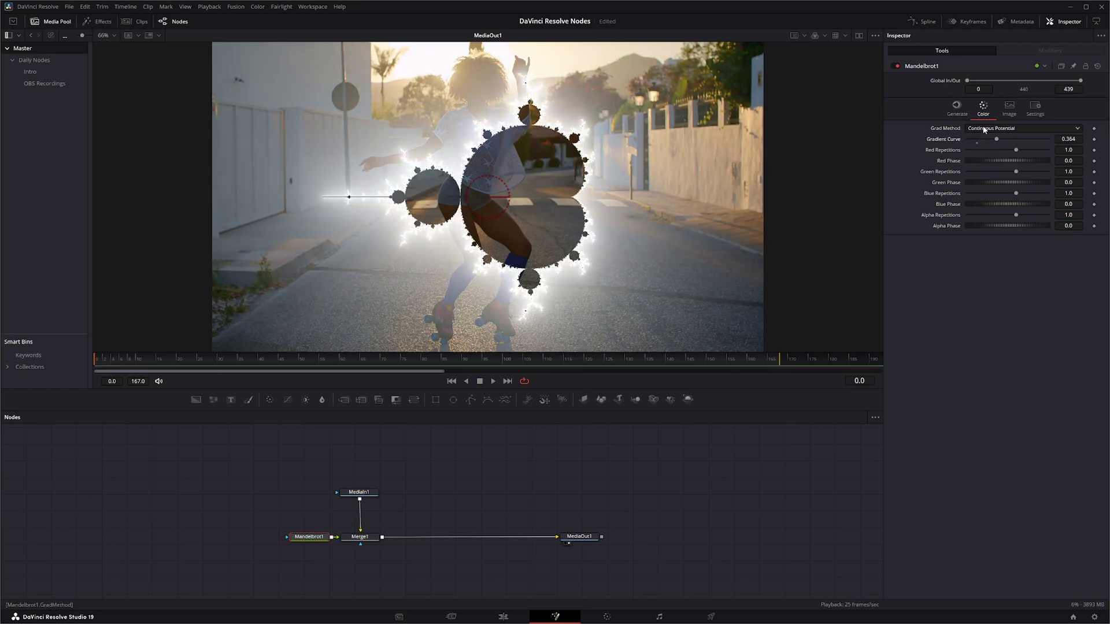
Try the Iterations gradient method, then return to Continuous Potential with Gradient Curve 0.125
click(984, 128)
click(987, 146)
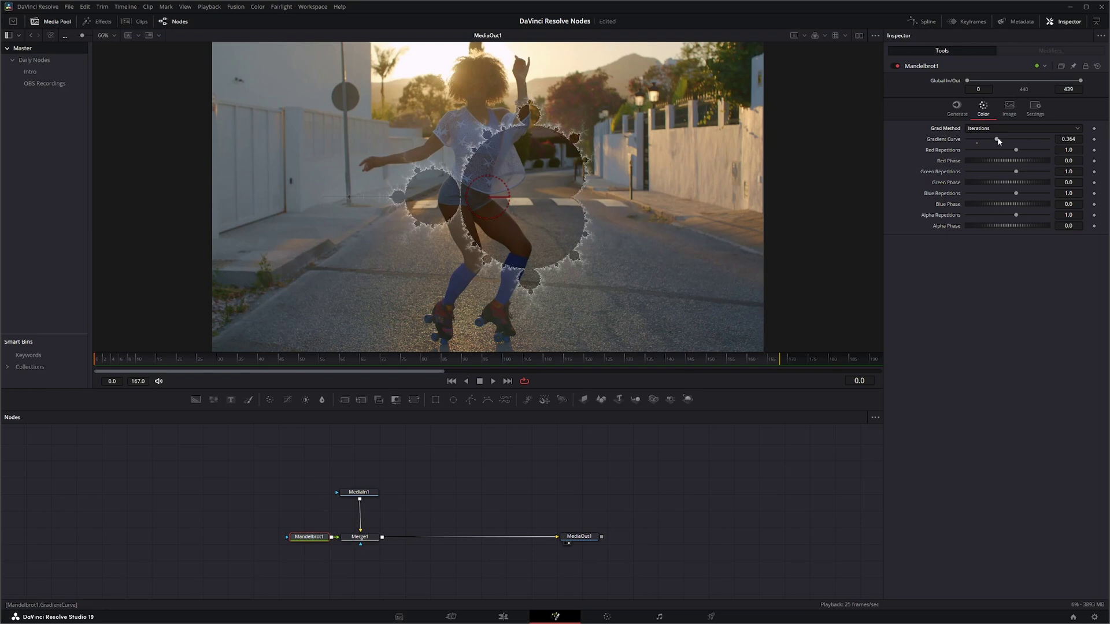
drag(998, 141, 1034, 141)
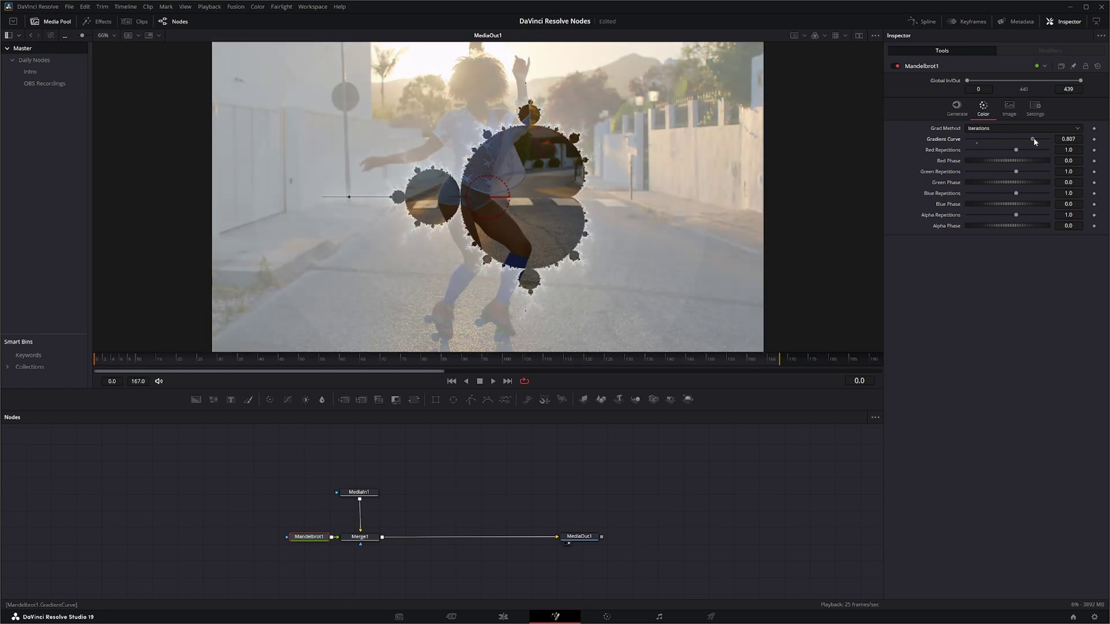
click(977, 139)
click(986, 128)
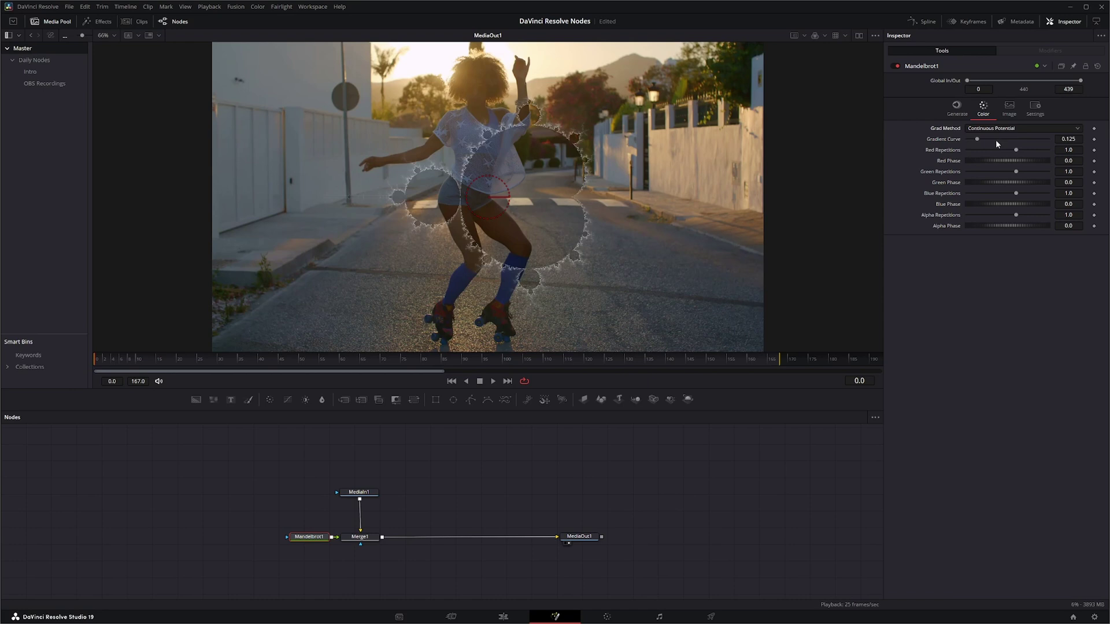
click(995, 140)
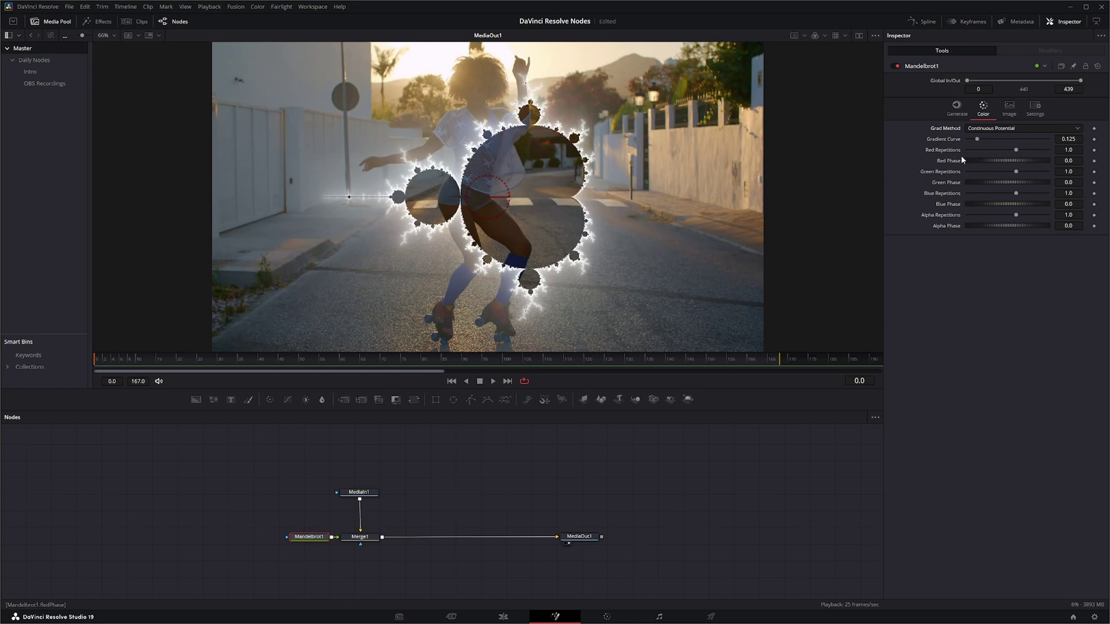
Set repetitions Red 2.04, Green 0.54, Blue 1.51 and Gradient Curve 0.412, with Red Phase reset to 0.0
drag(1015, 150, 1019, 193)
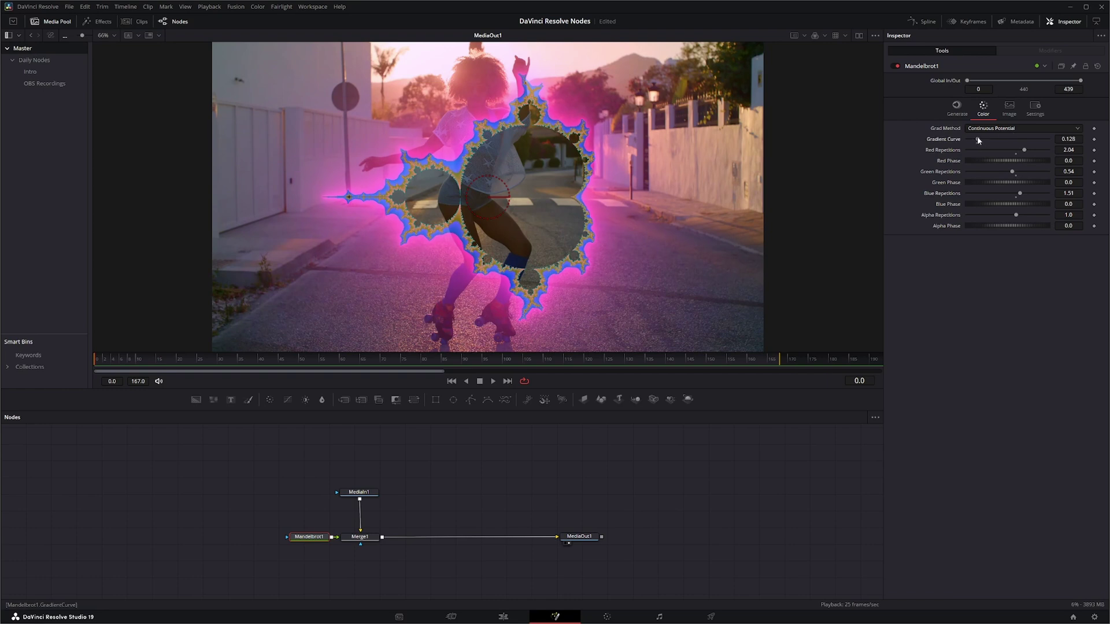
drag(976, 140, 1001, 140)
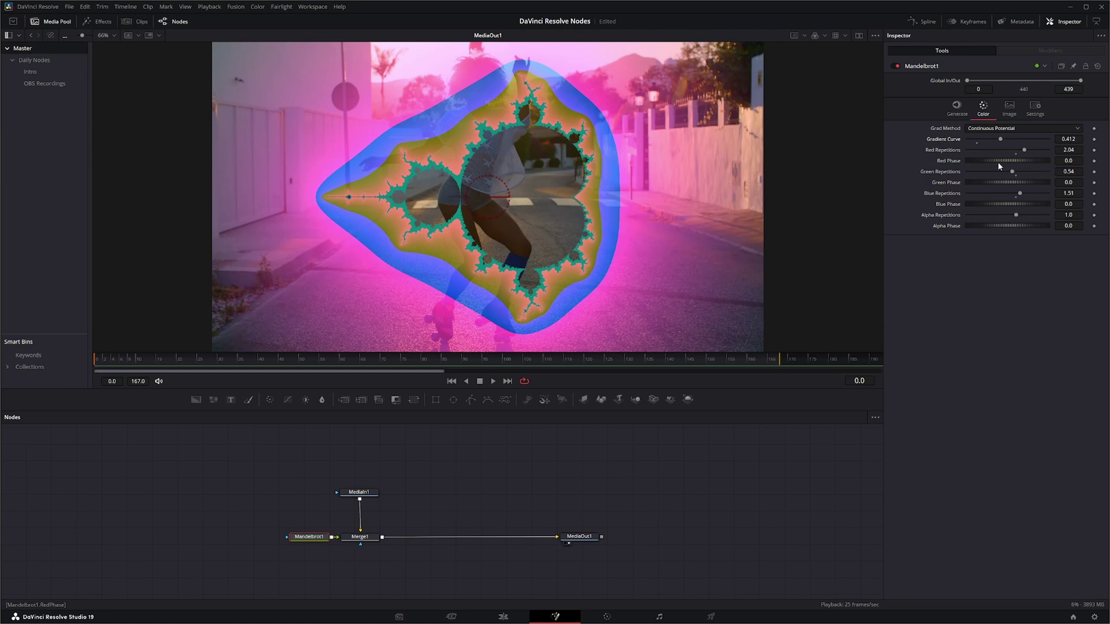
mouse_move(997, 163)
mouse_down()
mouse_move(1033, 158)
mouse_move(984, 165)
mouse_move(1028, 160)
mouse_move(1015, 160)
mouse_up()
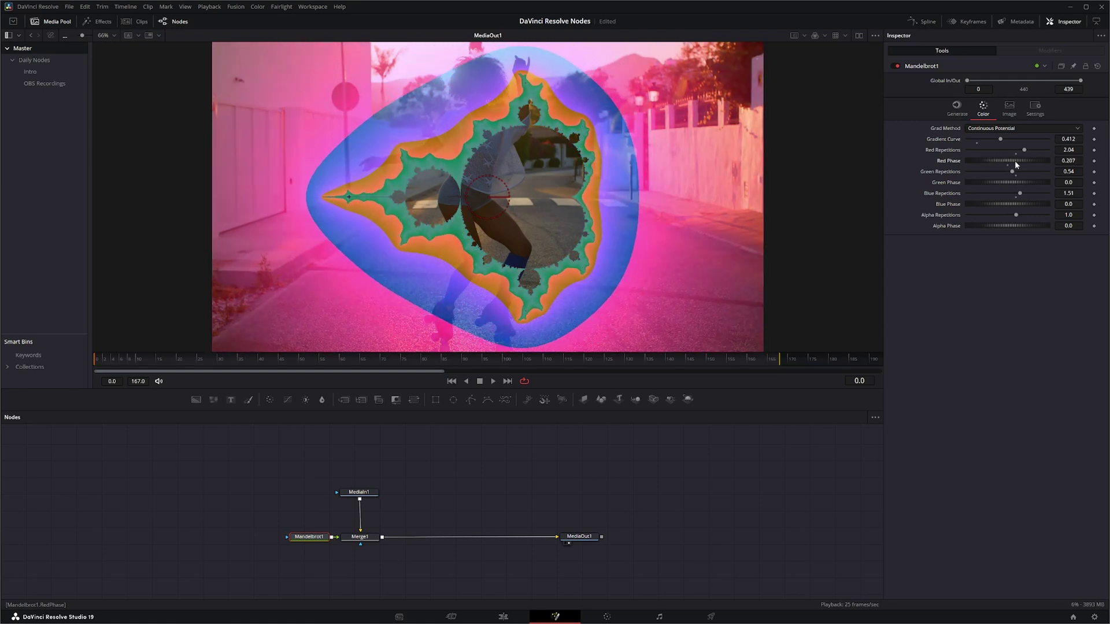
double_click(952, 164)
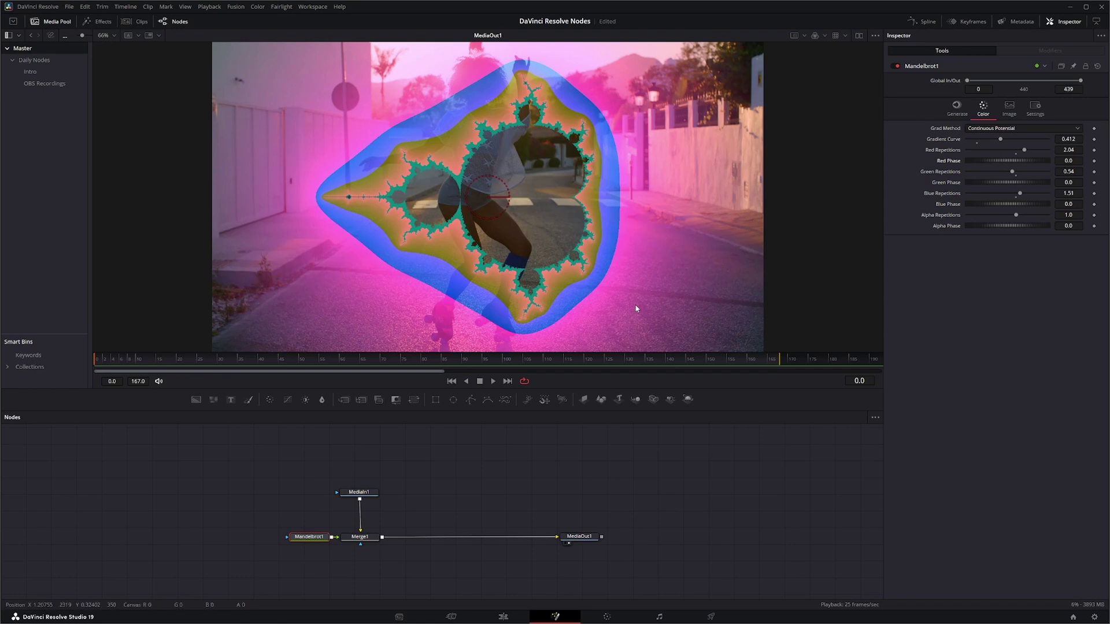
Keyframe Mandelbrot1's red, green and blue Repetitions and Phase at frame 0, then go to frame 35
drag(307, 541, 299, 540)
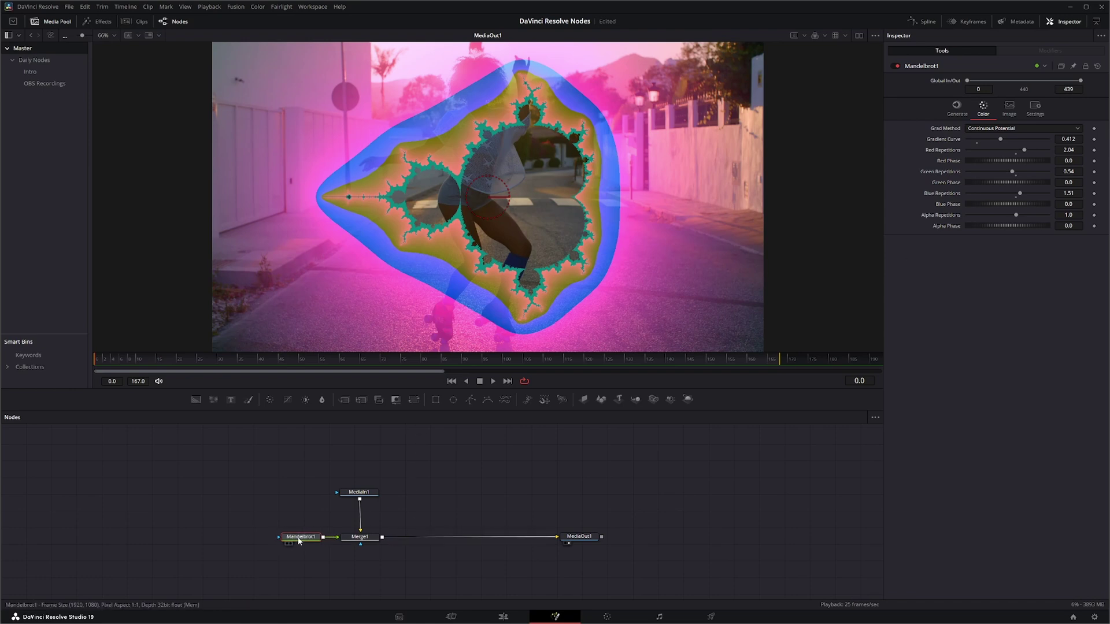
click(1094, 150)
click(1093, 161)
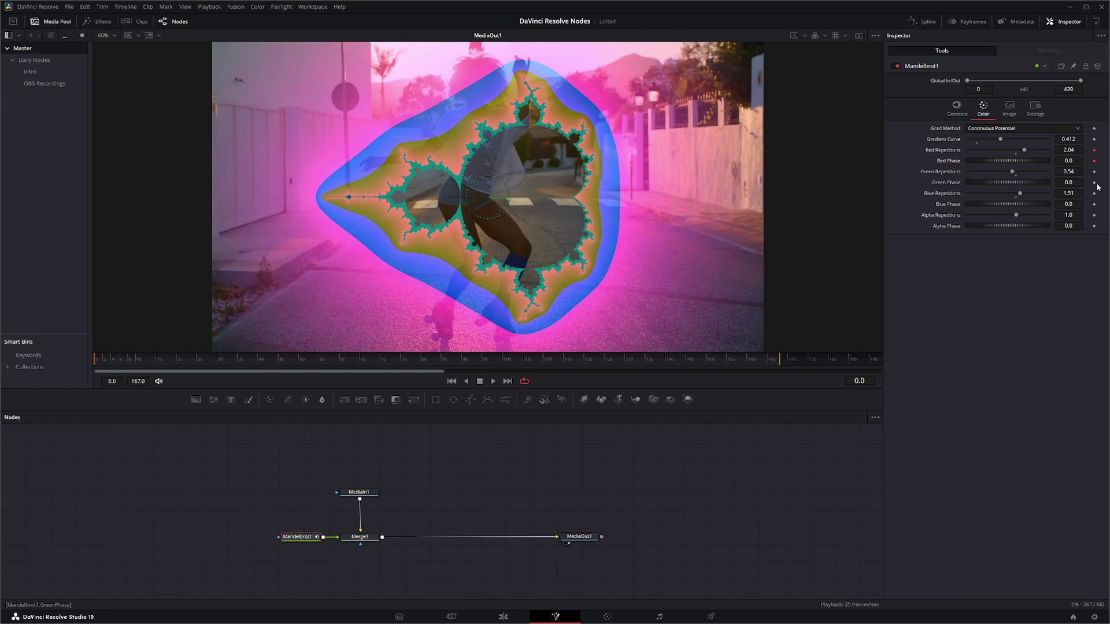
click(1093, 183)
click(1094, 193)
click(1093, 204)
click(1093, 171)
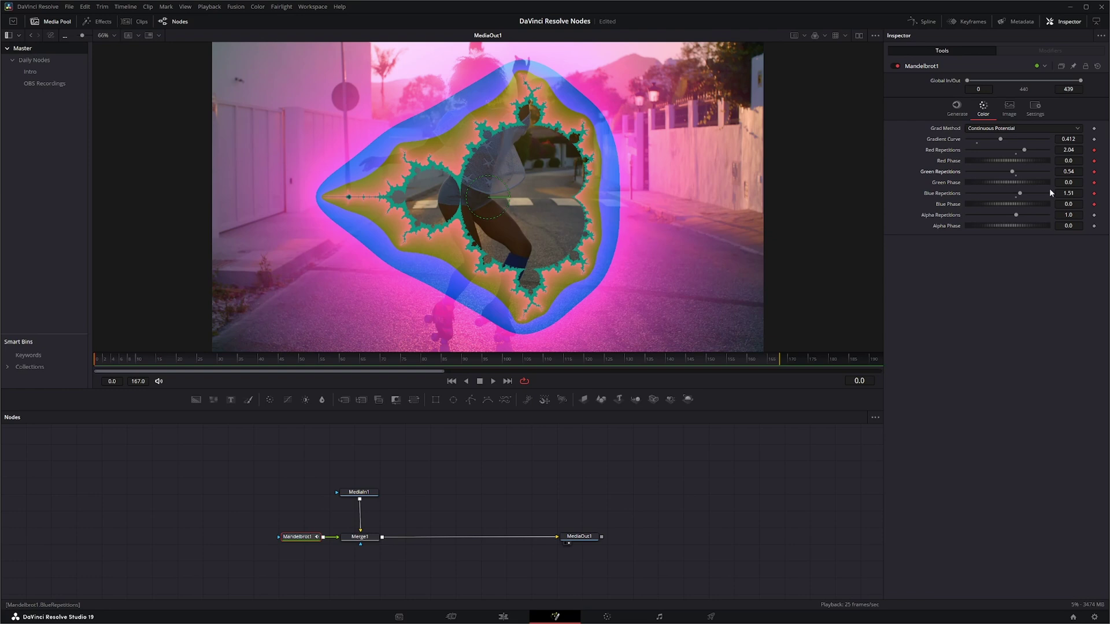
click(238, 360)
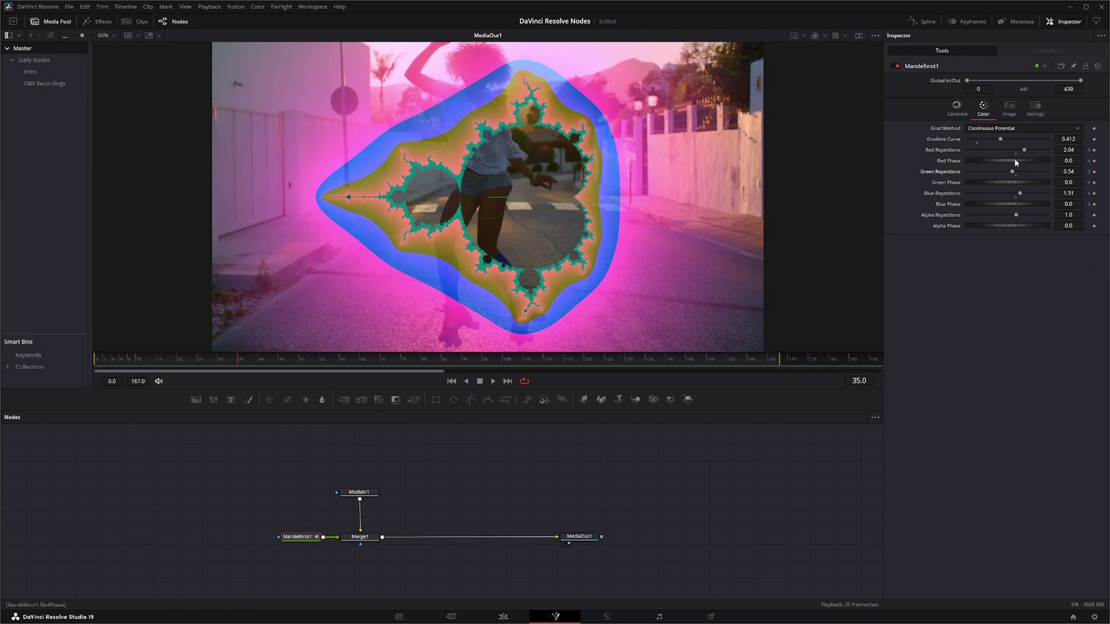
Keyframe phase changes at frame 35 (Red -0.157, Blue -0.141), frame 70, and frame 105 (Red -0.026)
mouse_move(1006, 159)
mouse_down()
mouse_move(991, 160)
mouse_move(1005, 182)
mouse_up()
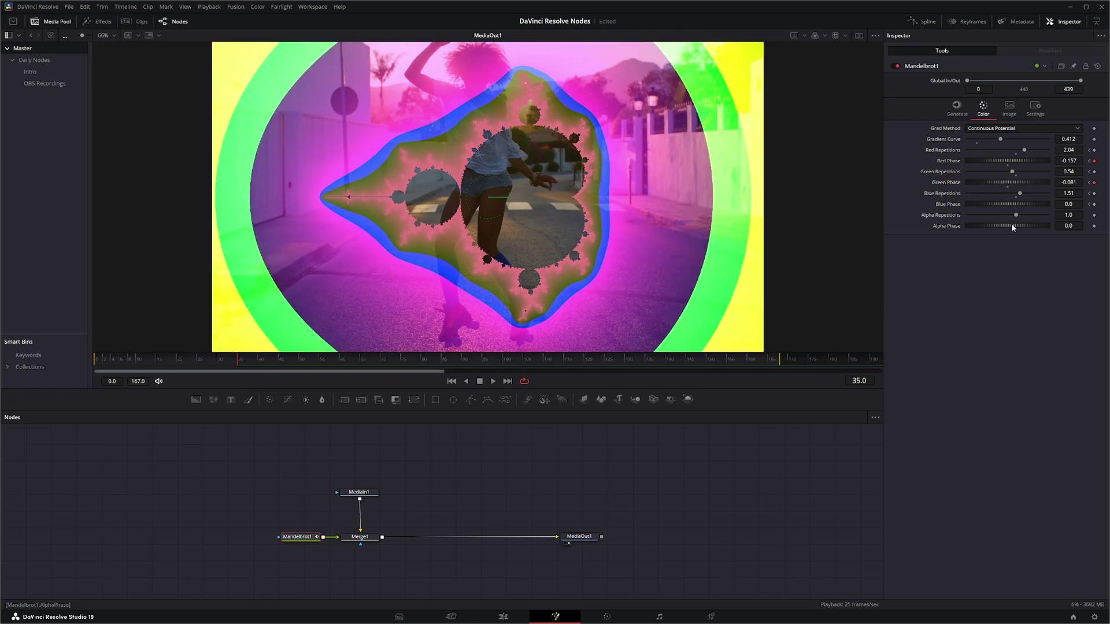
drag(1011, 205, 997, 204)
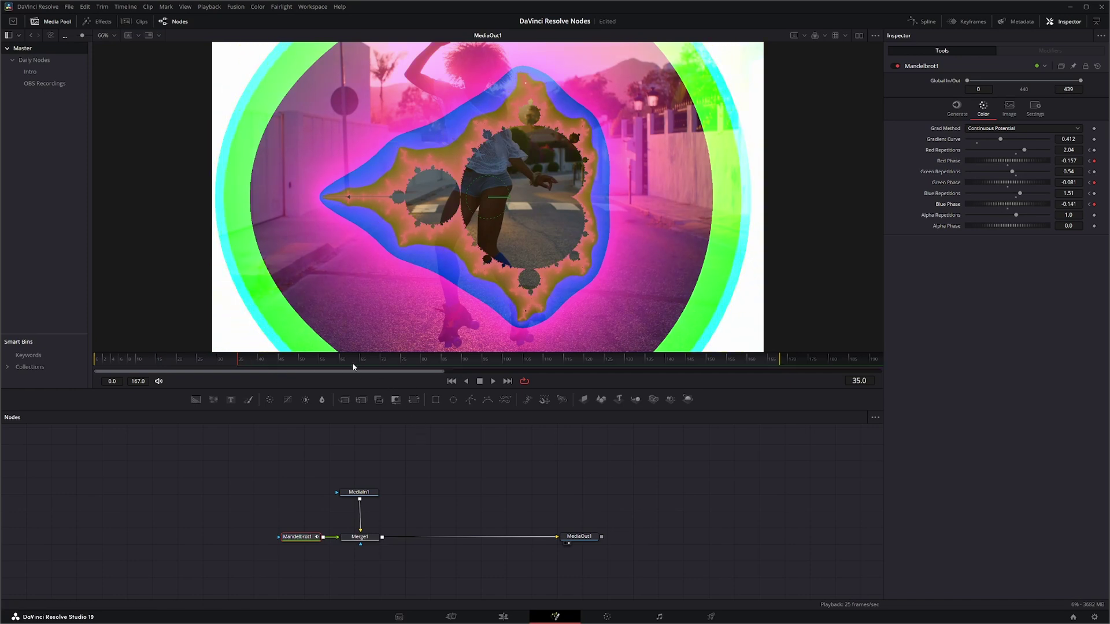
click(381, 360)
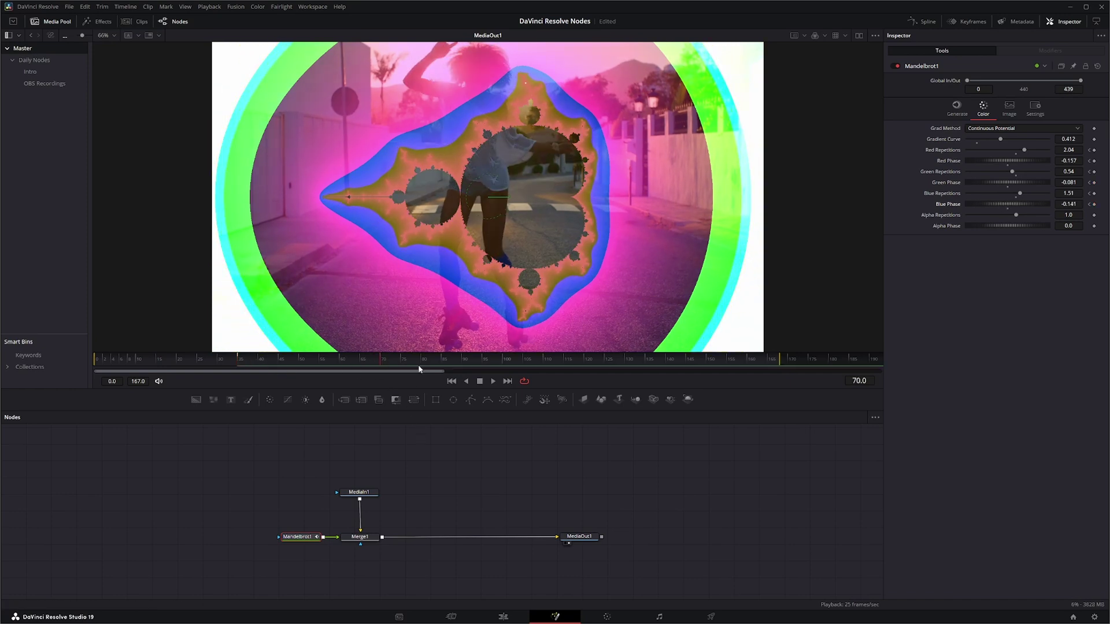
drag(1008, 163, 1027, 204)
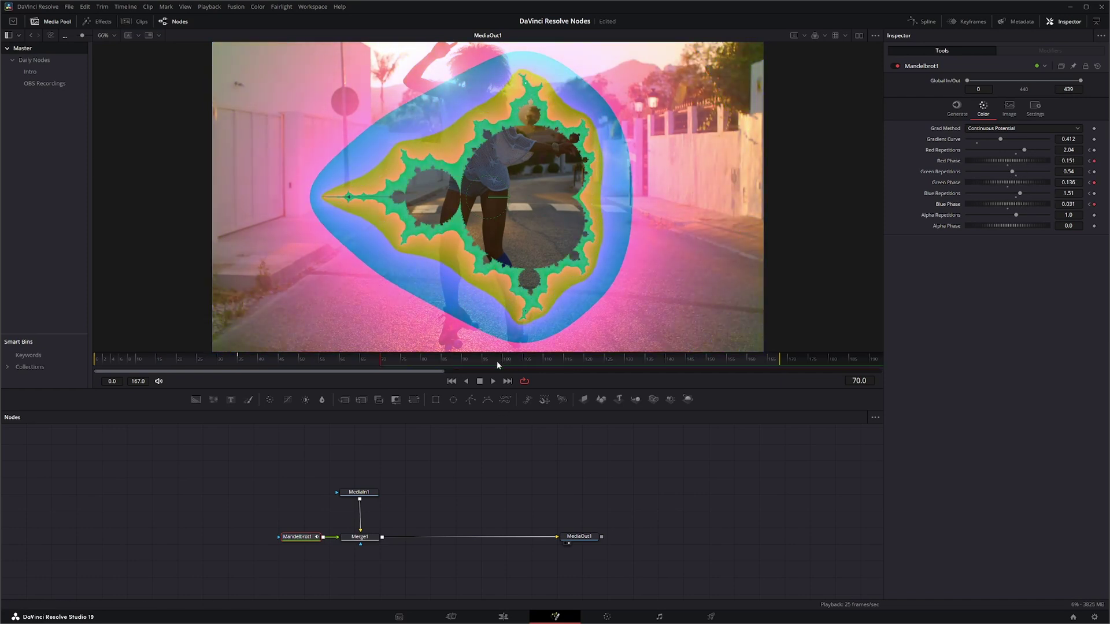
click(522, 359)
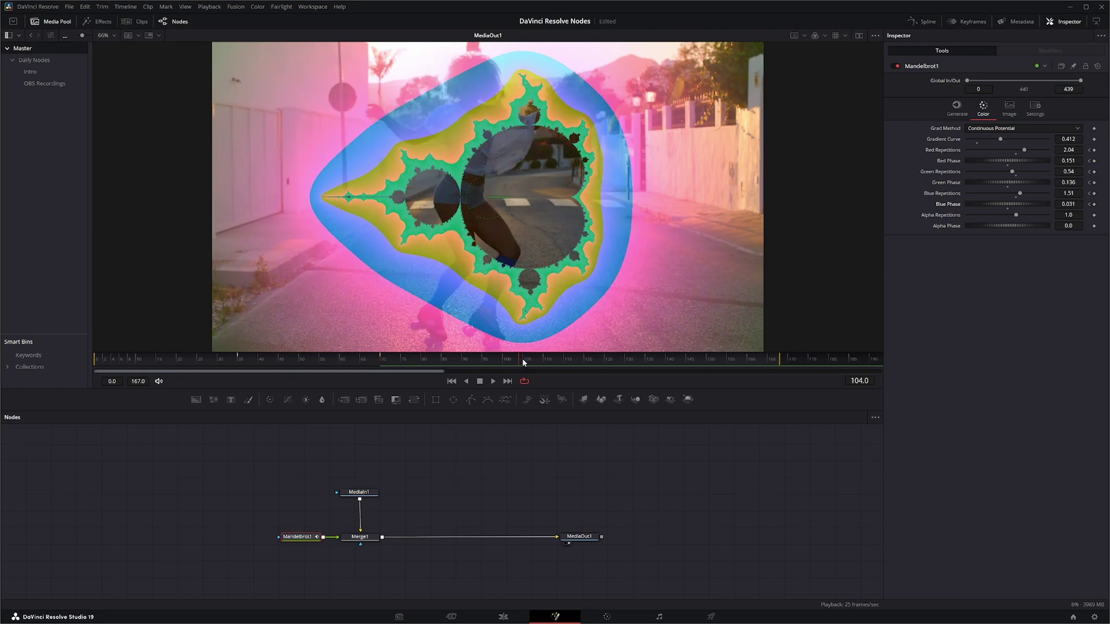
click(526, 360)
mouse_move(1014, 160)
mouse_down()
mouse_move(994, 160)
mouse_move(1010, 206)
mouse_move(989, 206)
mouse_up()
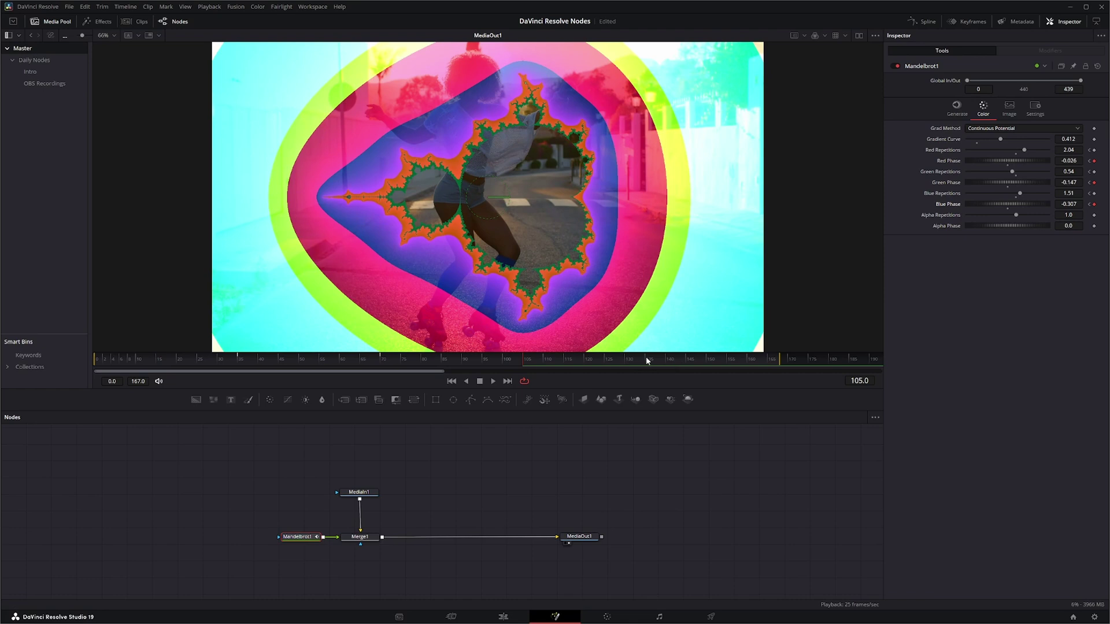
Set Blue Phase 0.087 at frame 140 and final phases 0.267, -0.683, 0.466 at frame 167, then play back
click(670, 362)
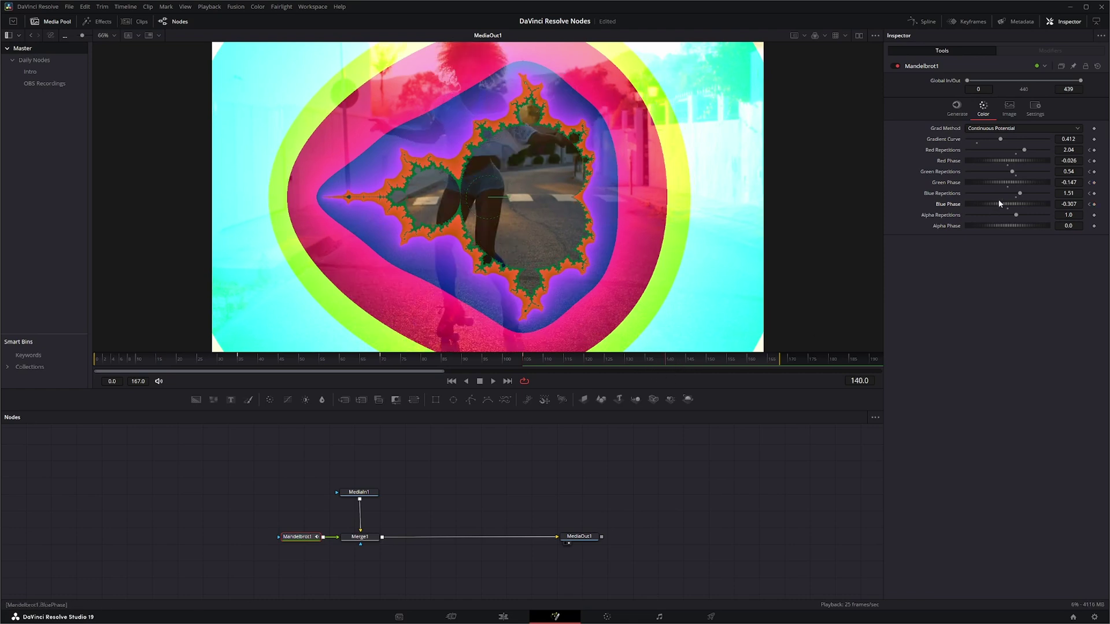
drag(1004, 206, 1041, 158)
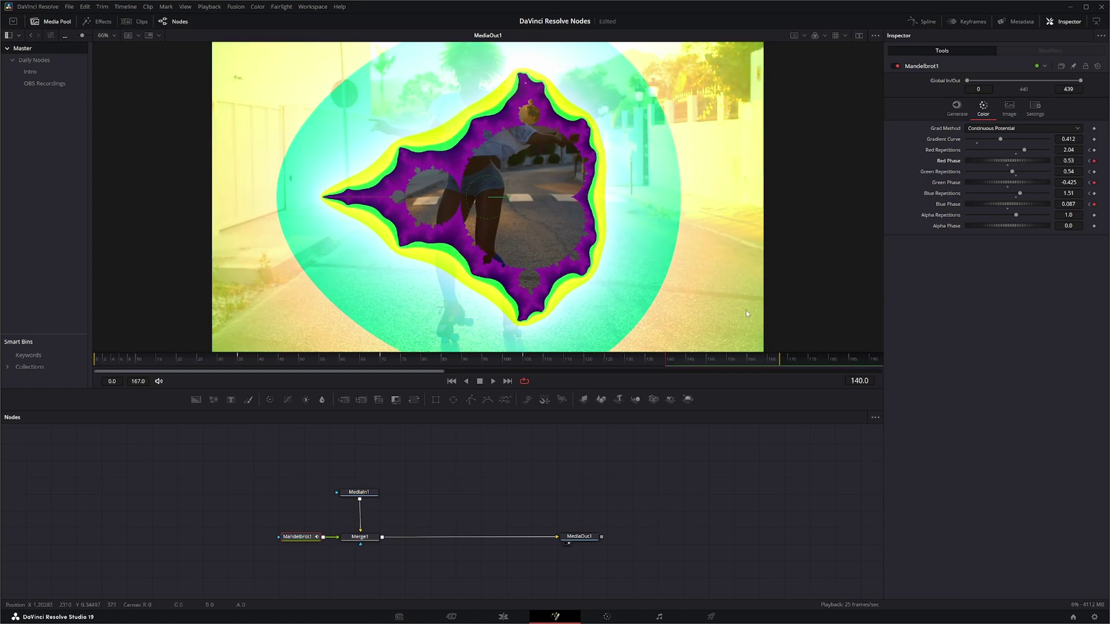
click(508, 381)
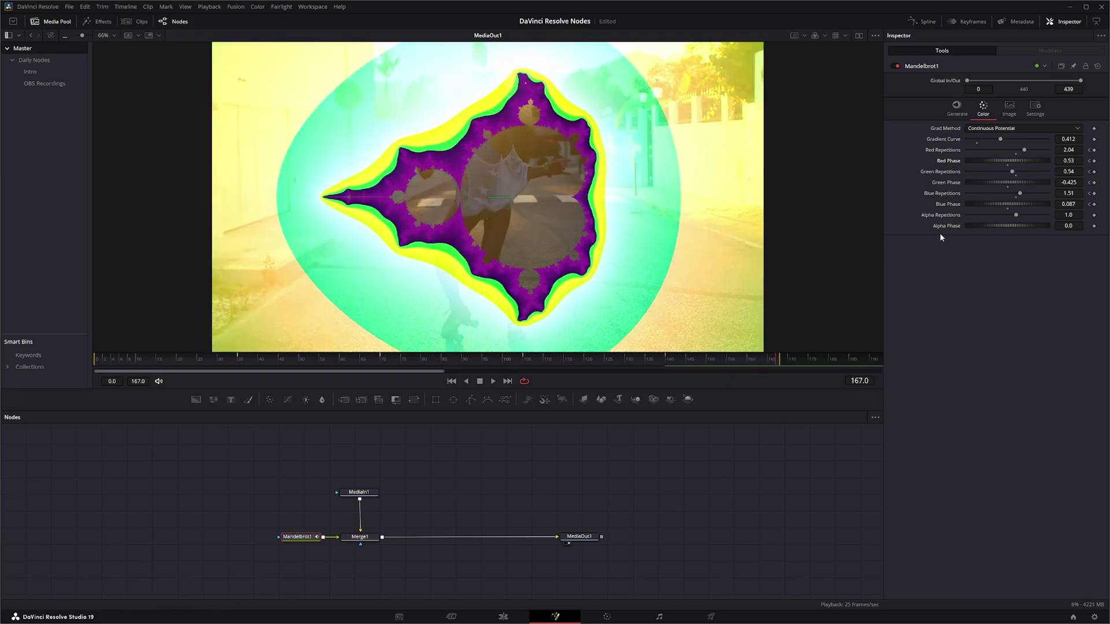
drag(1013, 160, 1035, 208)
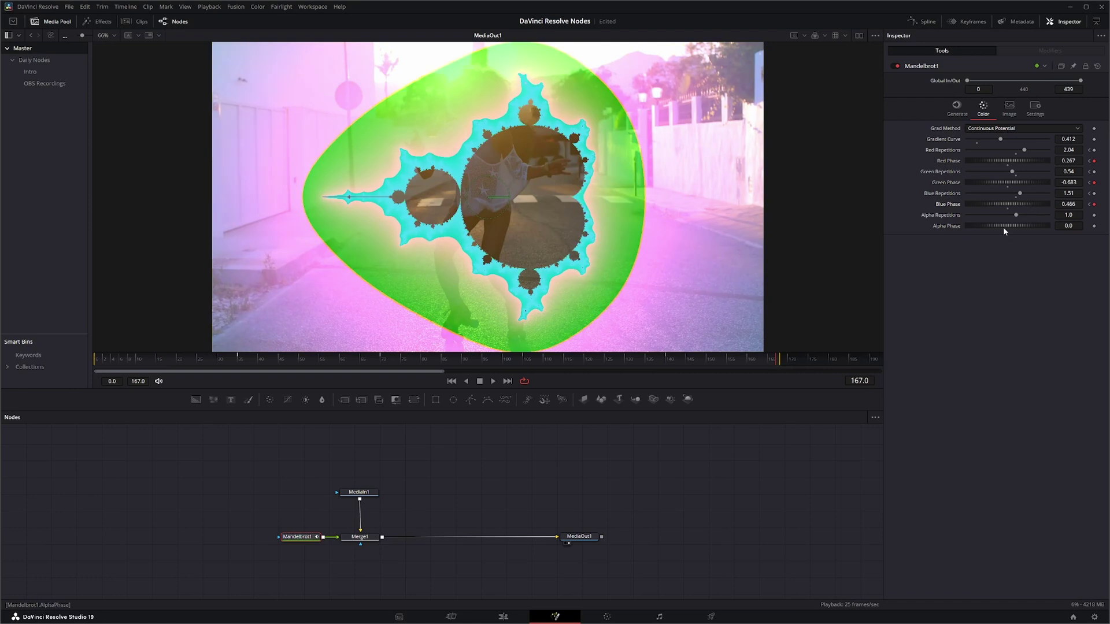
click(452, 380)
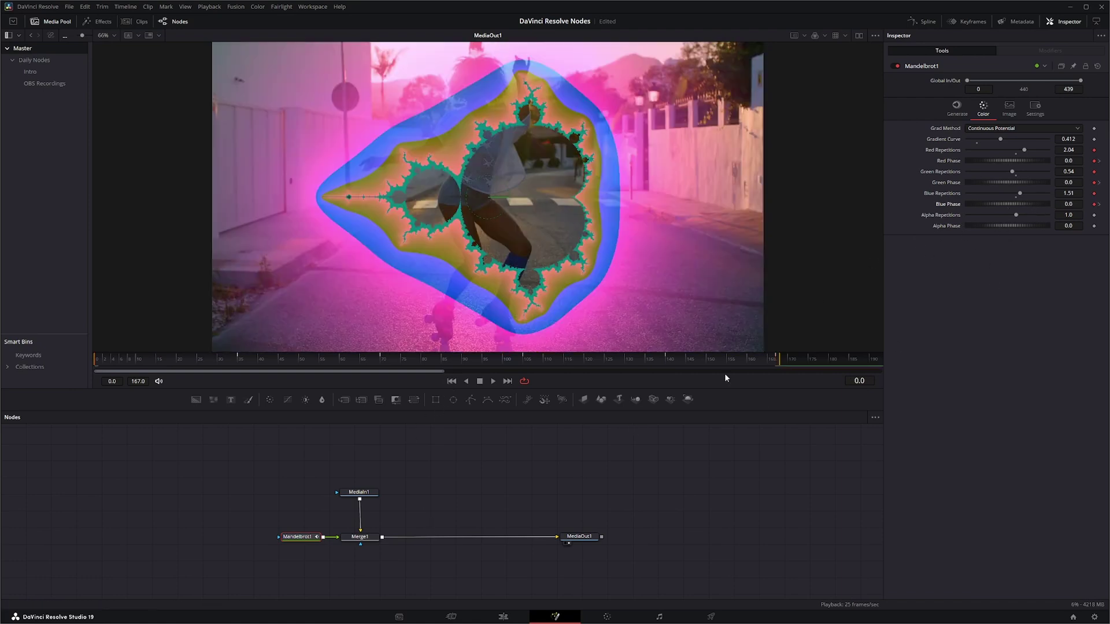
click(494, 380)
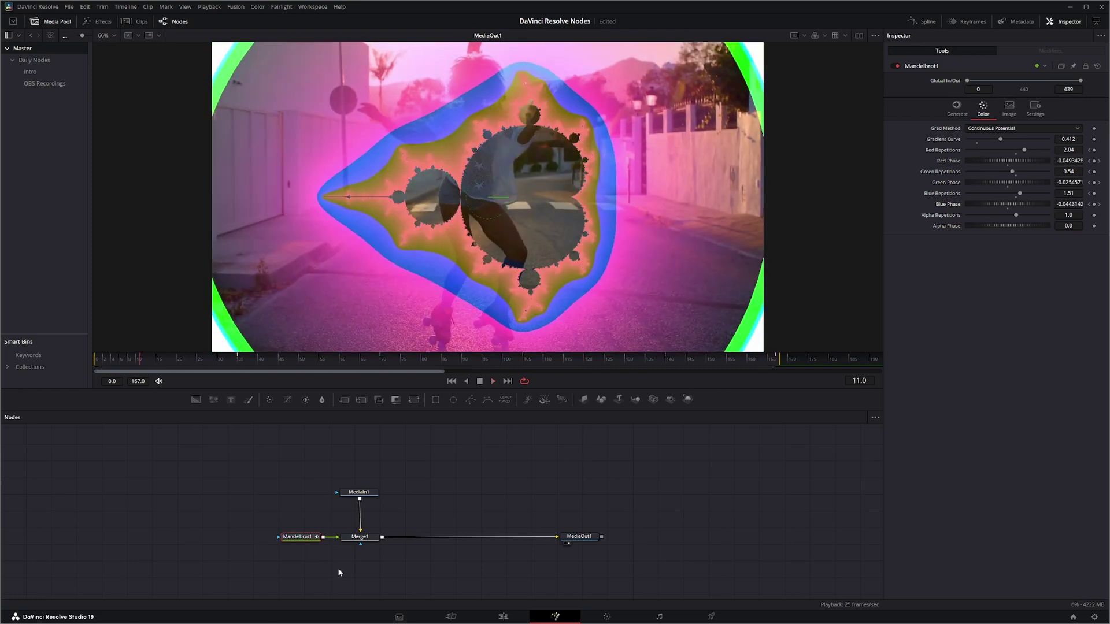
Delete Merge1 and add a Dissolve node via 'diss', placing it right of Mandelbrot1
click(368, 538)
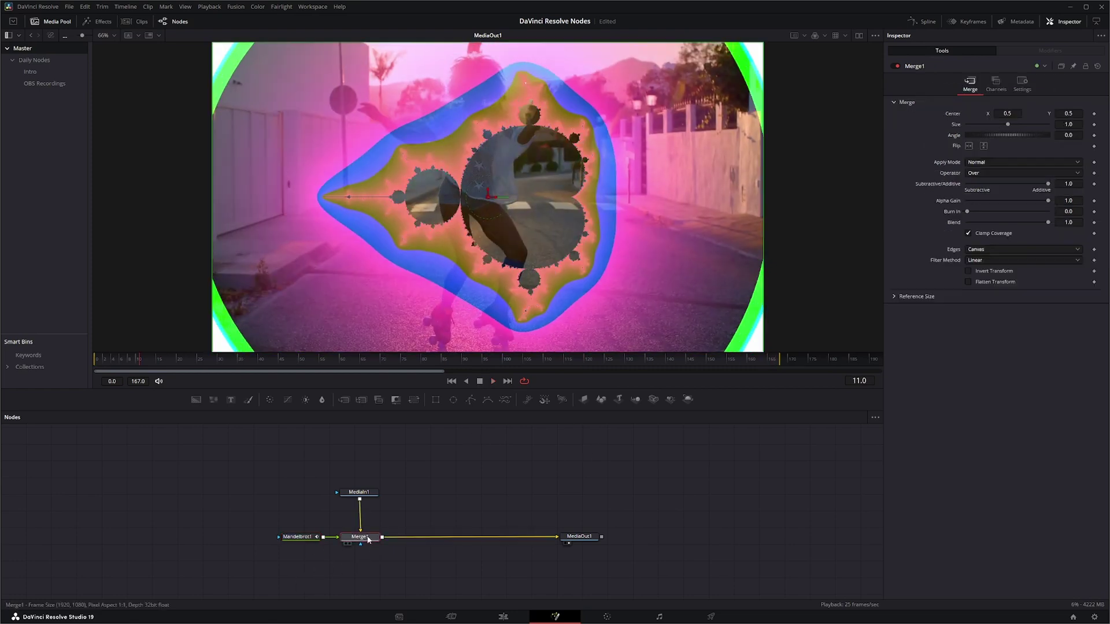
key(Delete)
click(368, 540)
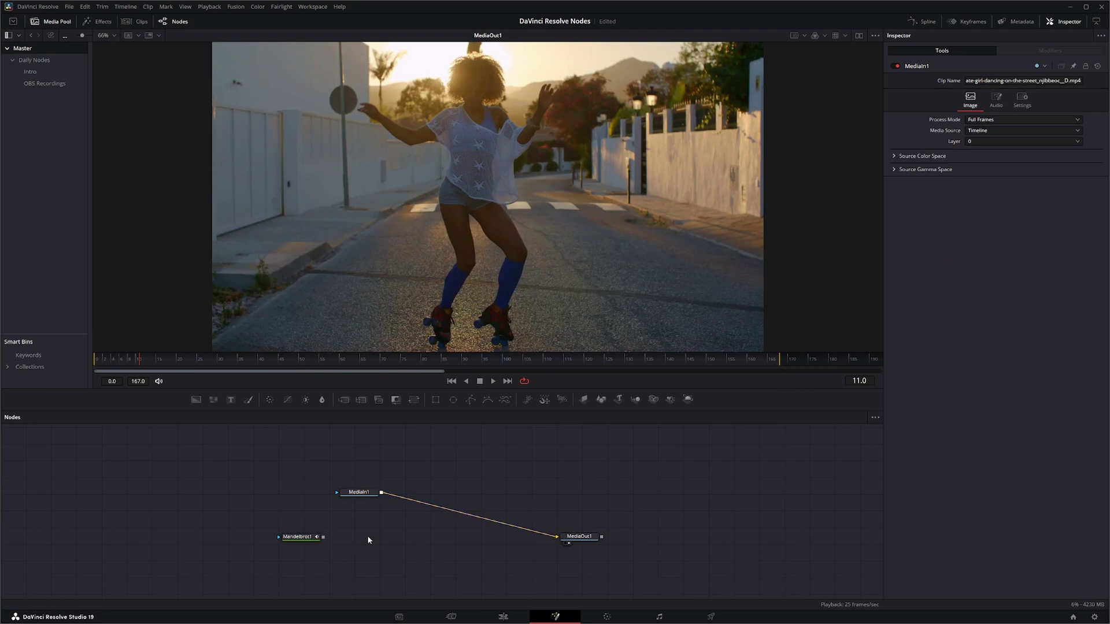
key(shift+space)
text(diss)
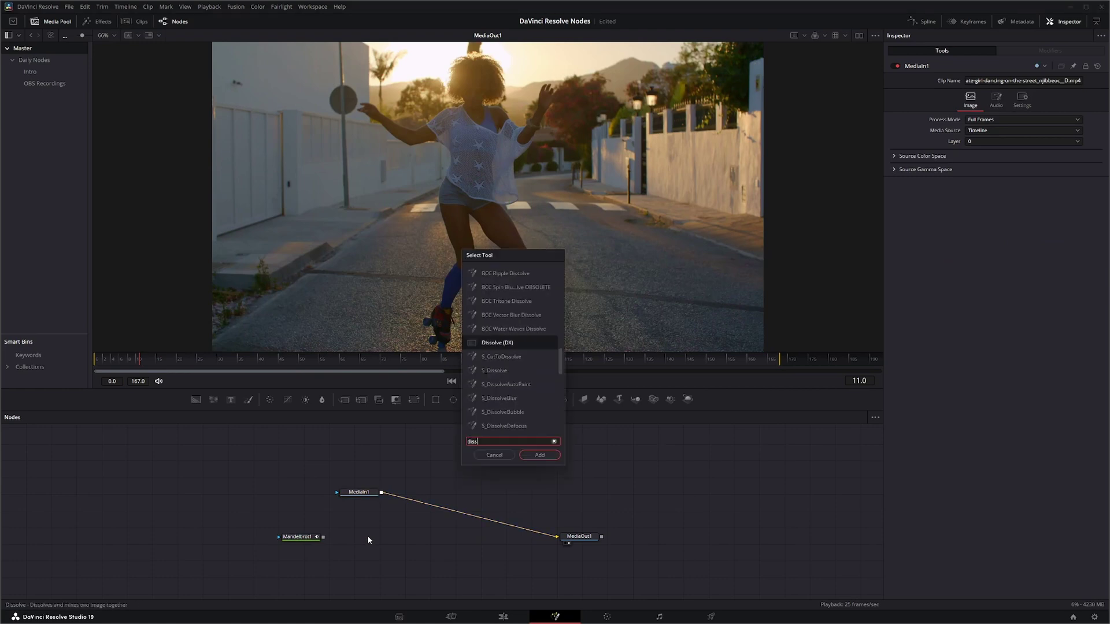
key(Return)
drag(368, 539, 446, 542)
Bring the second skater clip in as MediaIn2, wire both clips into Dissolve1, and connect Dissolve1 to MediaOut1
drag(88, 310, 136, 314)
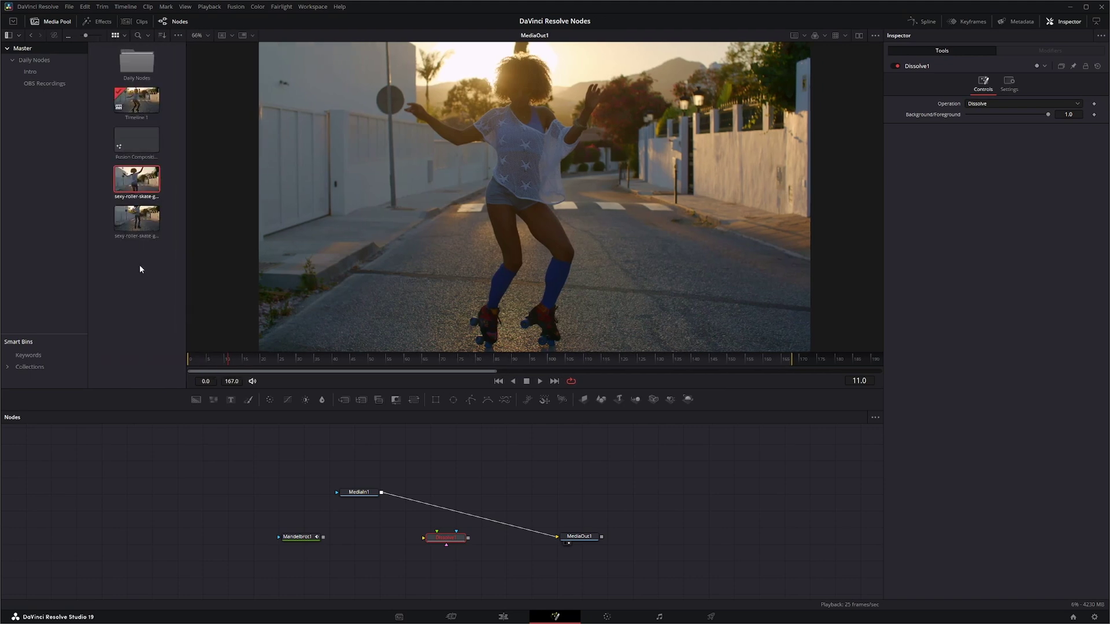
drag(133, 186, 466, 472)
drag(186, 325, 79, 338)
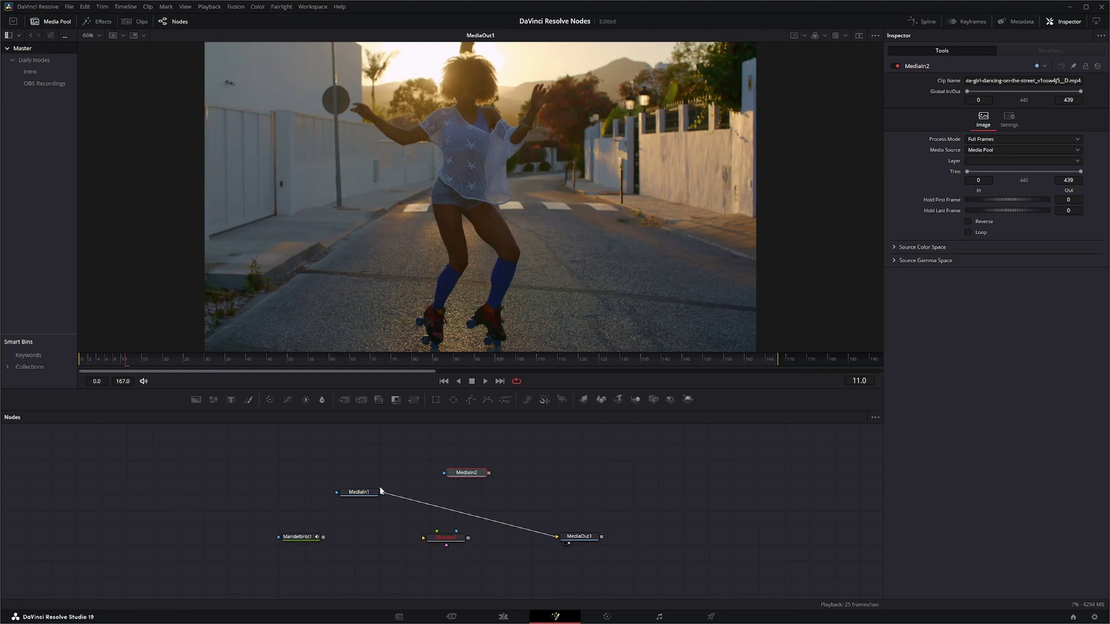
drag(382, 492, 424, 537)
drag(490, 473, 446, 535)
drag(461, 474, 428, 455)
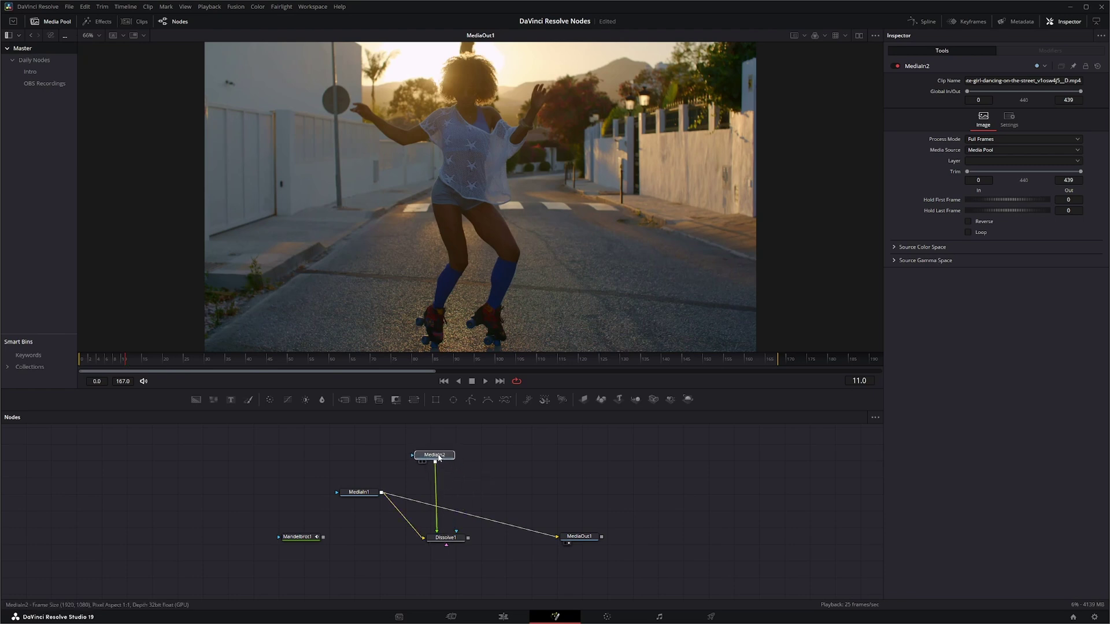
drag(470, 540, 558, 537)
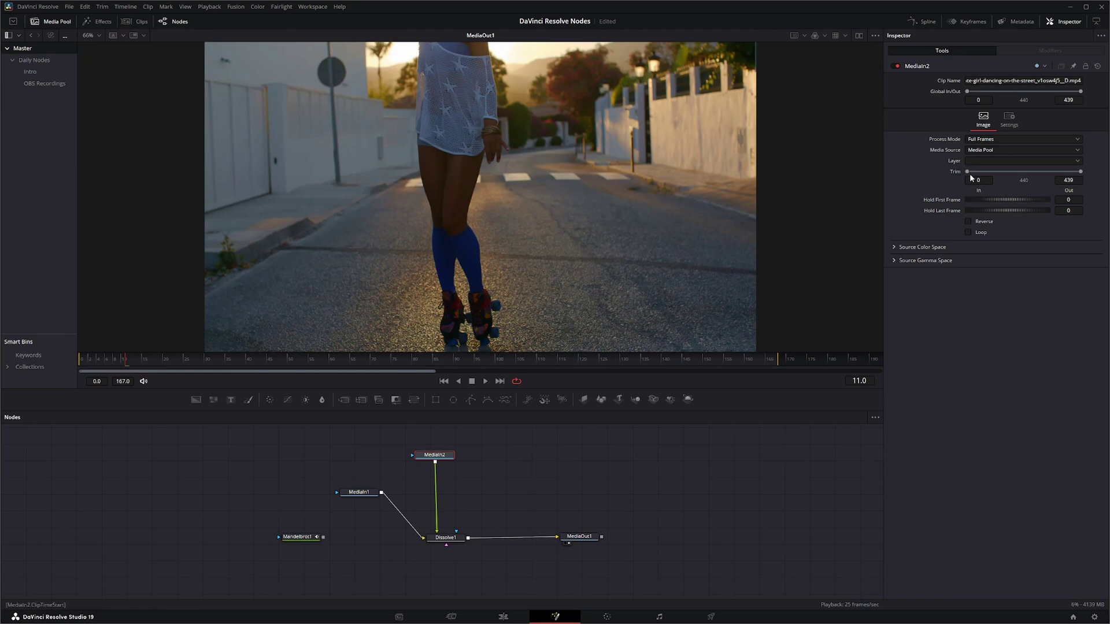
Start MediaIn2 at a later frame, reposition MediaIn1, and switch Dissolve1's Operation to Gradient Wipe
drag(972, 171, 991, 171)
drag(361, 492, 447, 545)
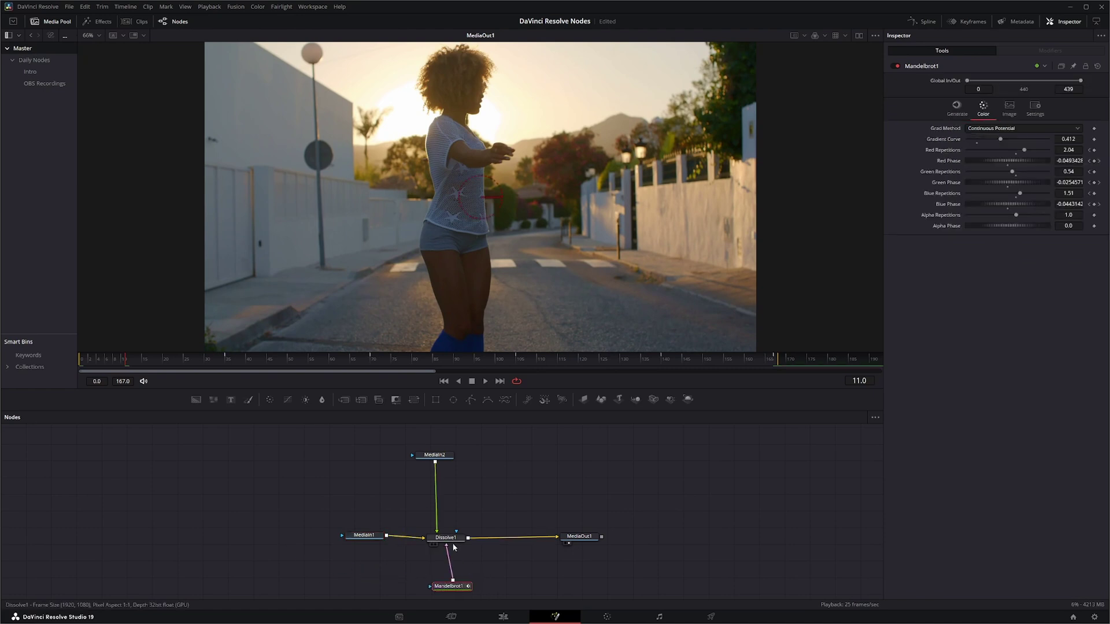
click(452, 538)
click(1020, 104)
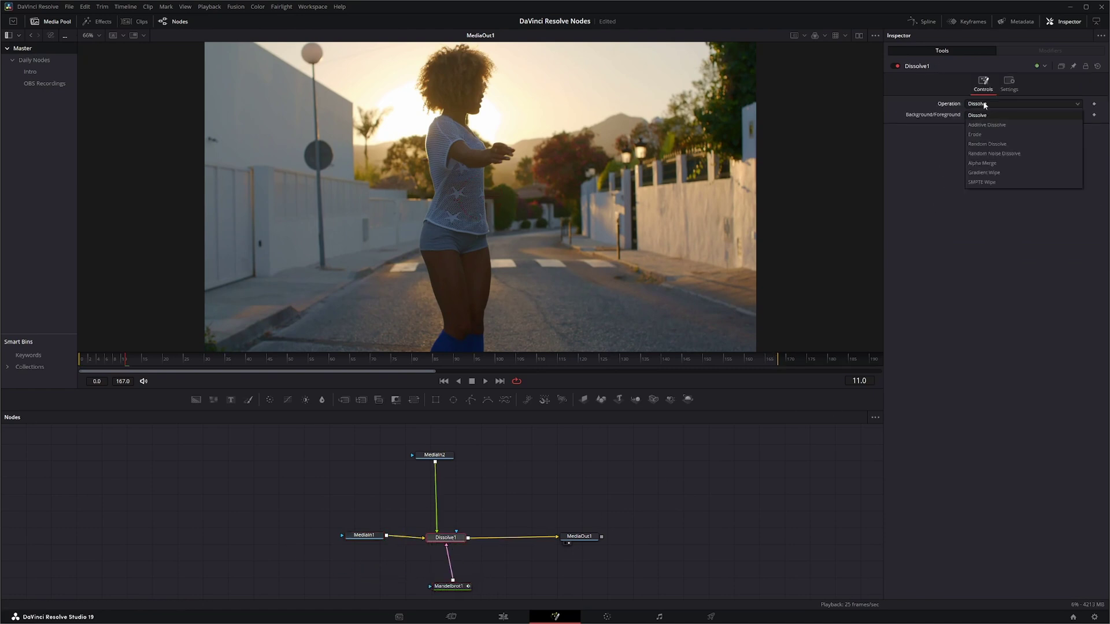
click(1004, 172)
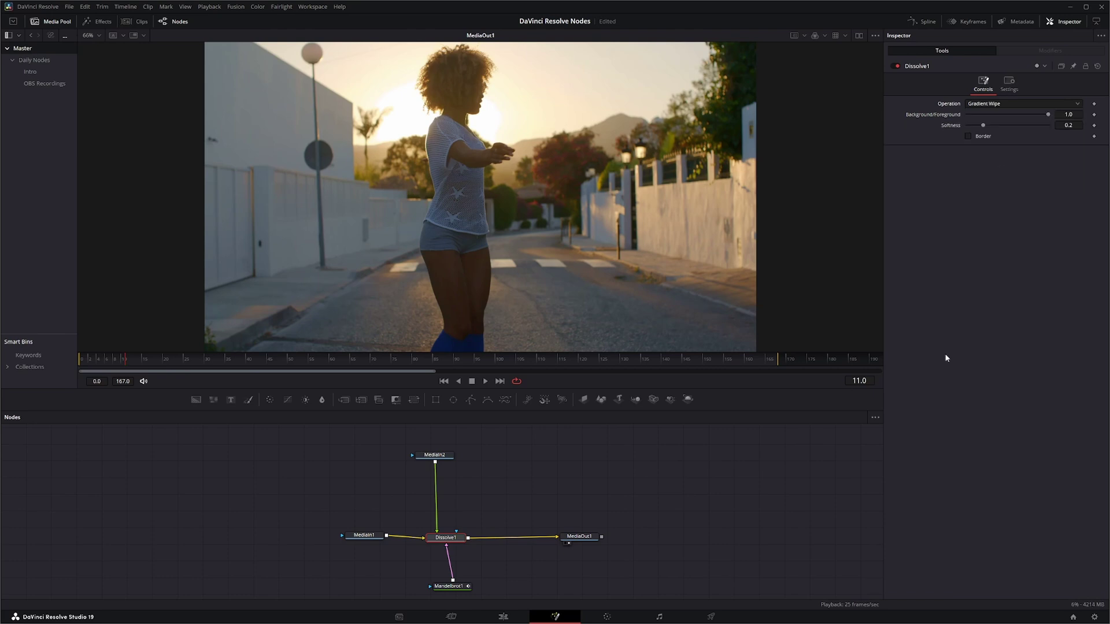
click(443, 381)
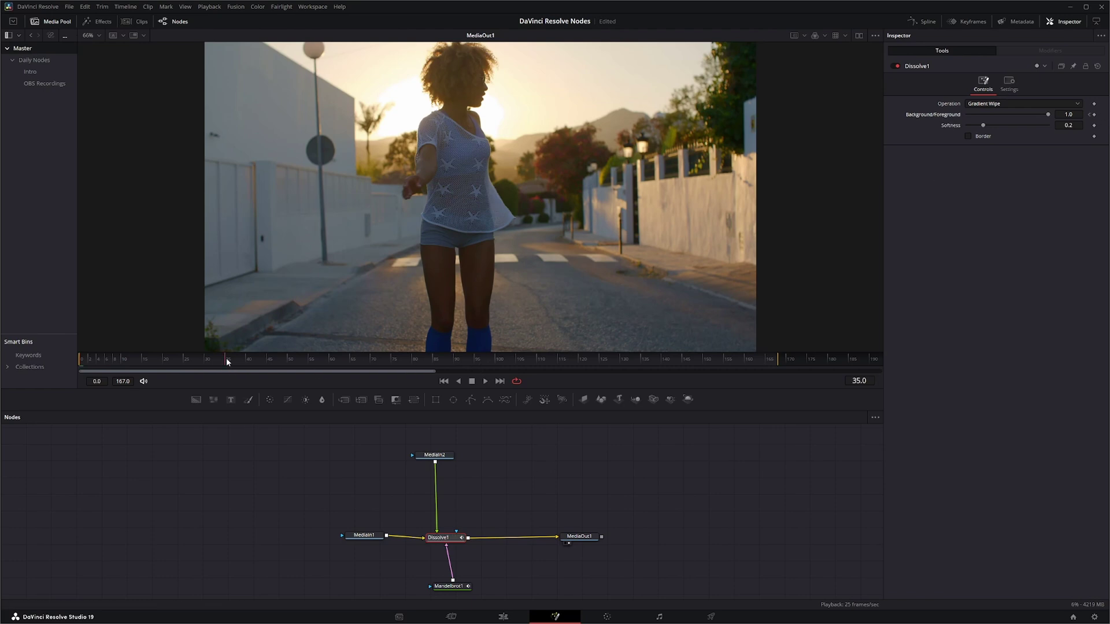
Keyframe Background/Foreground at 0.0, 1.0, 0.0, 1.0 on frames 35, 70, 104 and 139, then preview the wipe
drag(1031, 117, 946, 125)
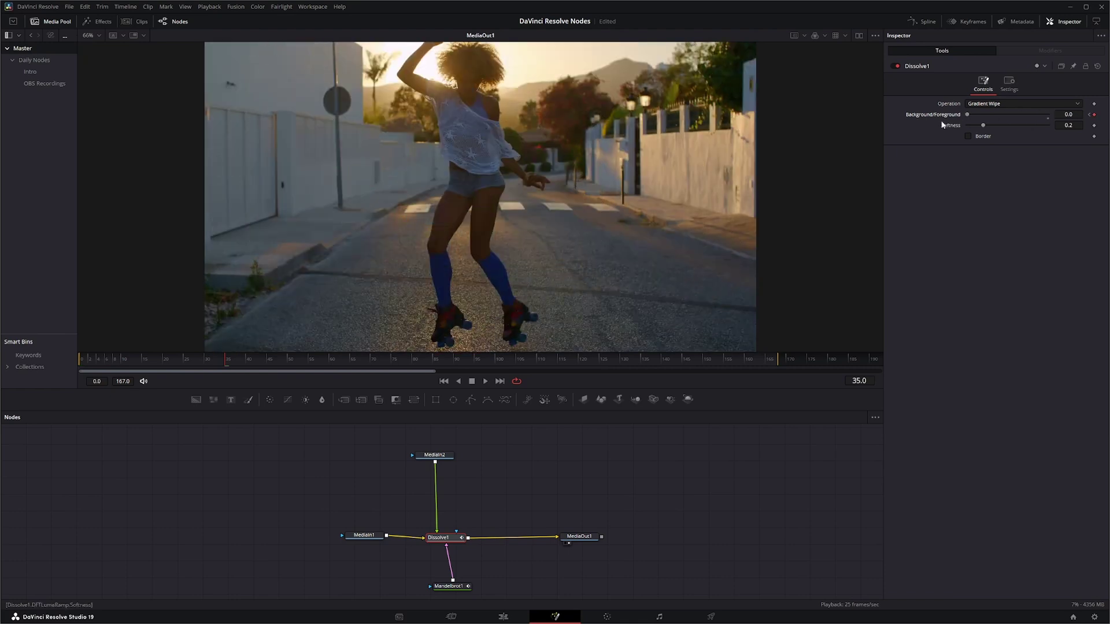
click(380, 361)
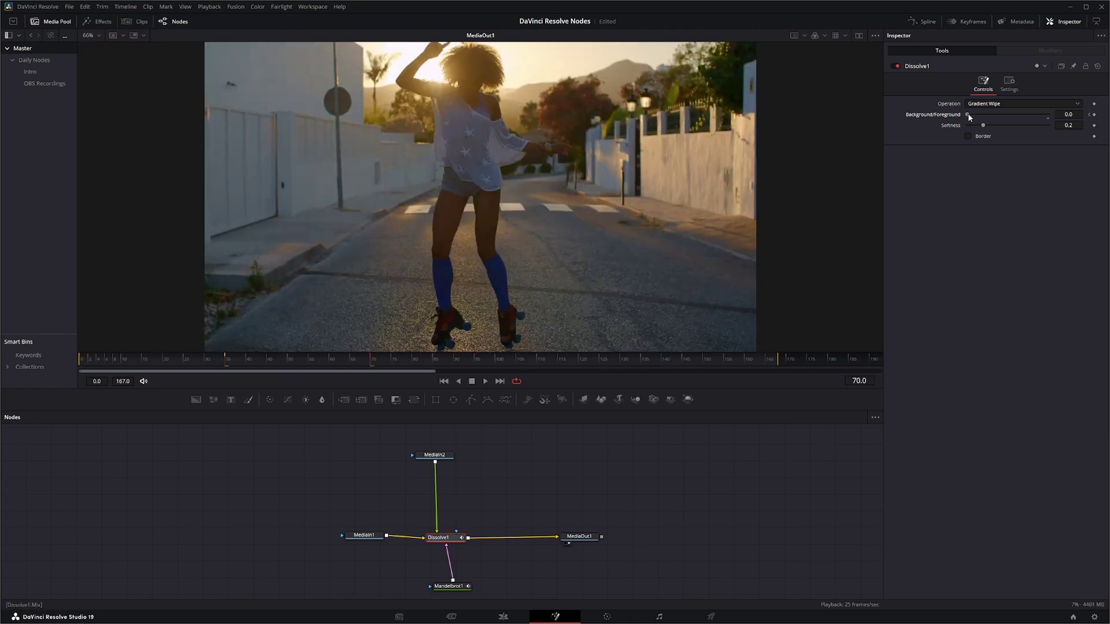
drag(968, 115, 1048, 114)
click(513, 360)
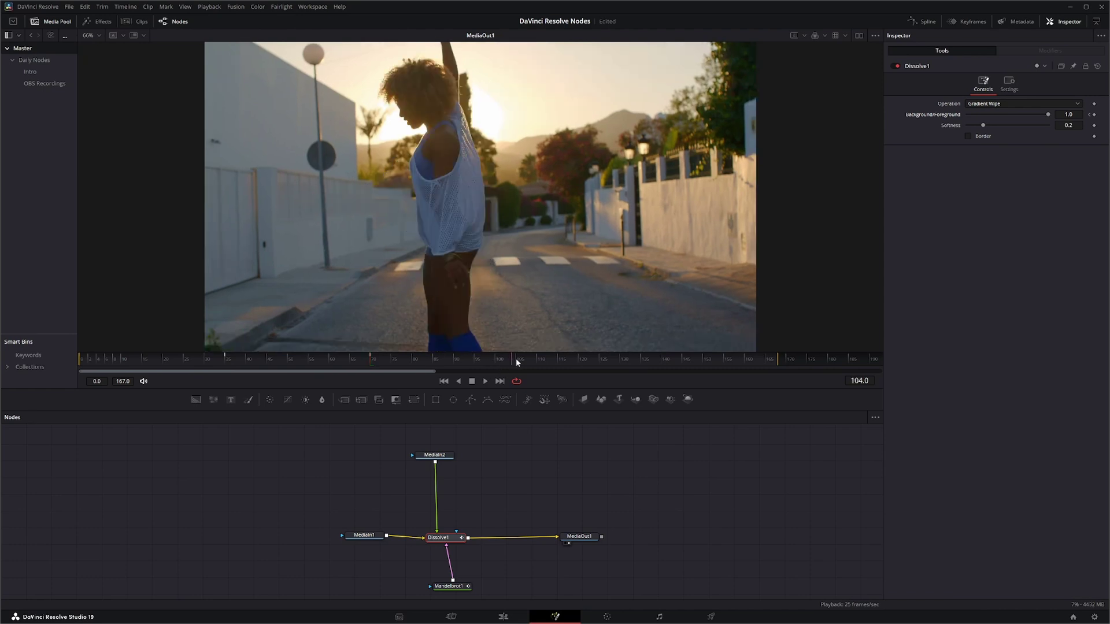
drag(1048, 115, 929, 121)
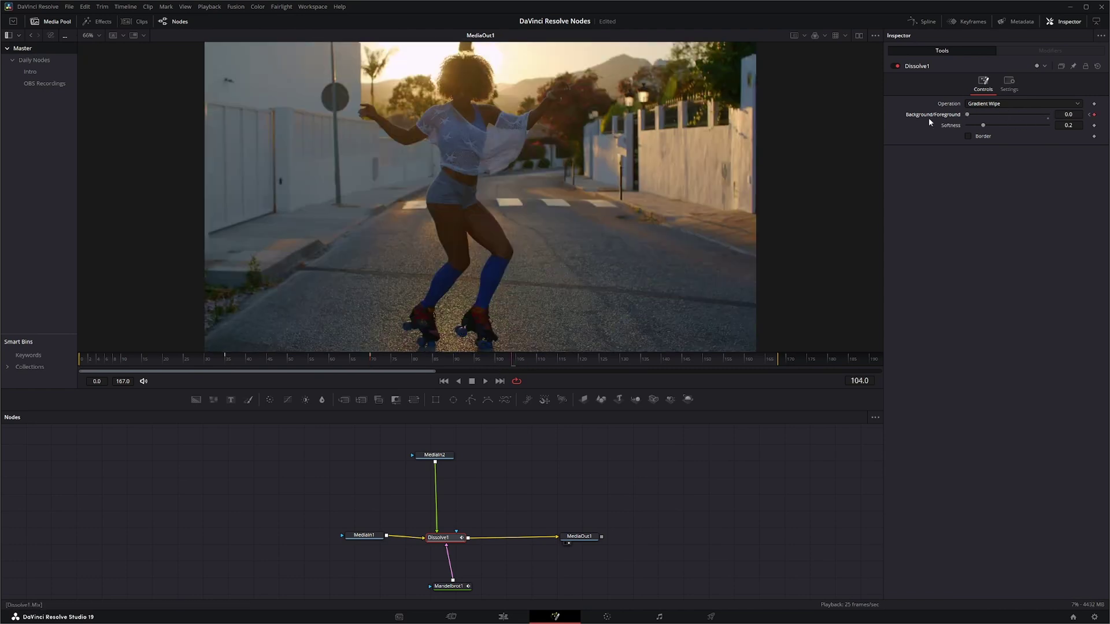
click(659, 360)
mouse_move(980, 117)
mouse_down()
mouse_move(1048, 115)
mouse_move(947, 118)
mouse_up()
click(500, 381)
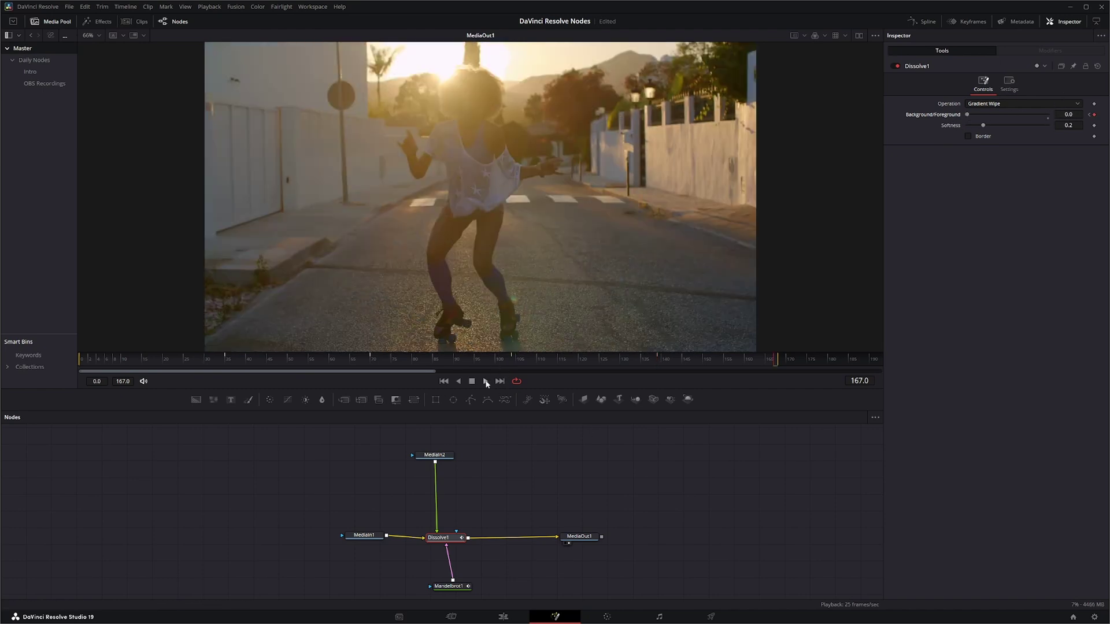
click(485, 381)
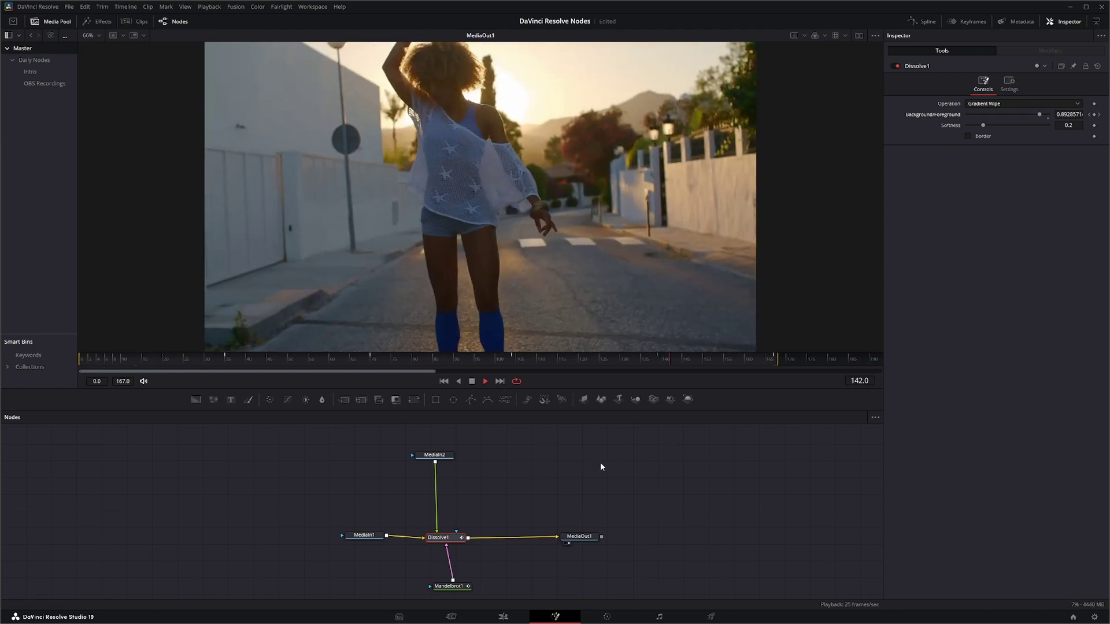
Insert a Blur node between Mandelbrot1 and Dissolve1 and set Blur Size to 26.7
drag(322, 400, 456, 572)
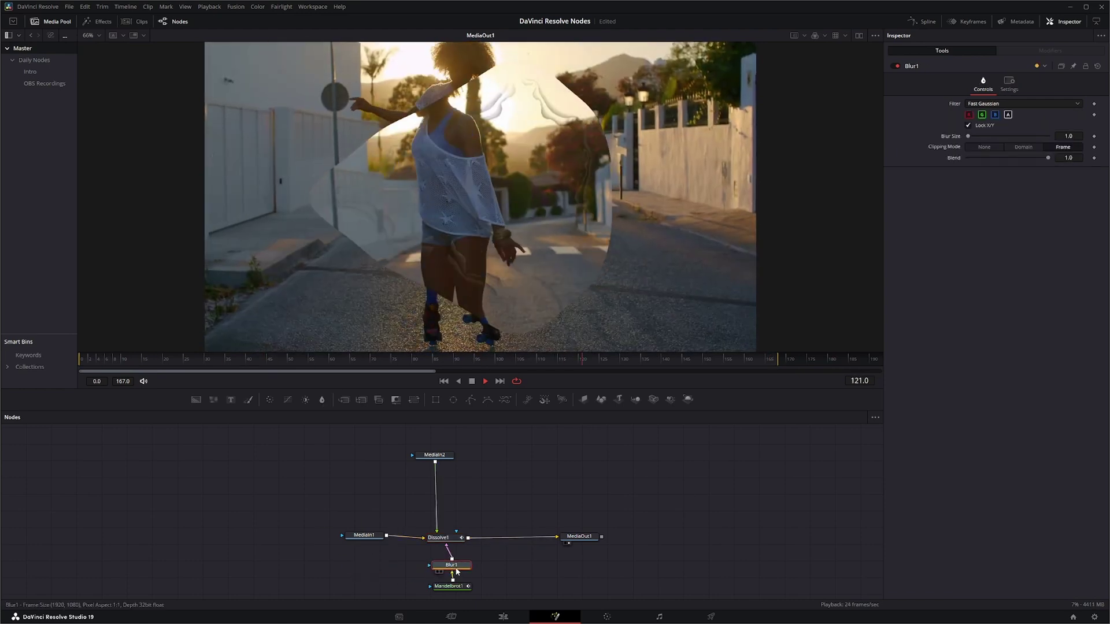
mouse_move(967, 136)
mouse_down()
mouse_move(998, 136)
mouse_move(988, 137)
mouse_up()
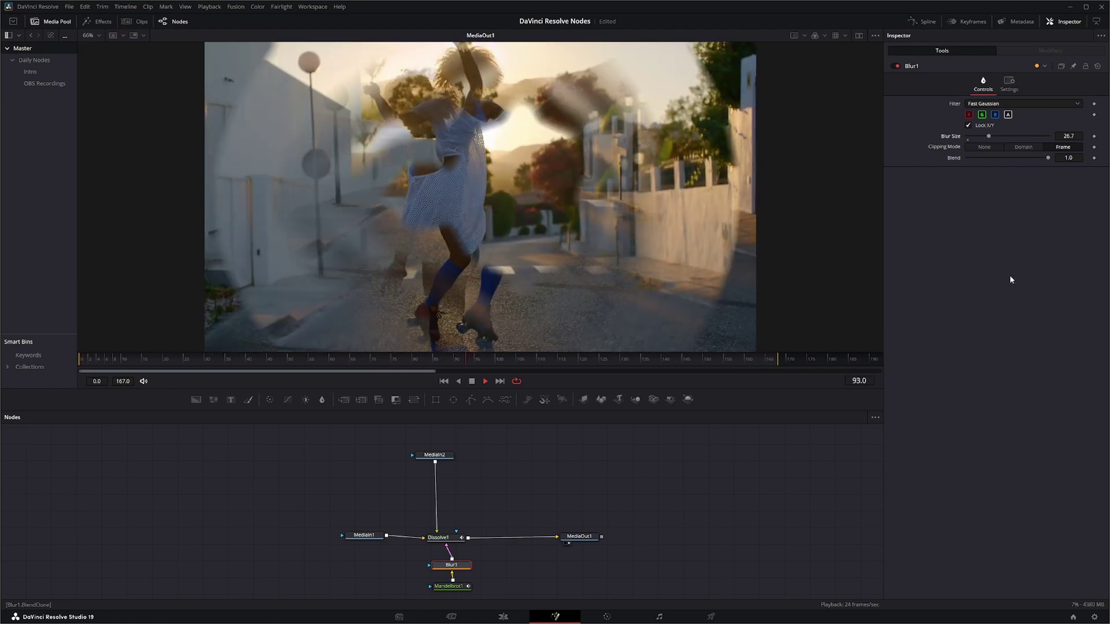
Try the Iterations gradient method on Mandelbrot1, revert to Continuous Potential, and raise Gradient Curve to 0.781
click(451, 585)
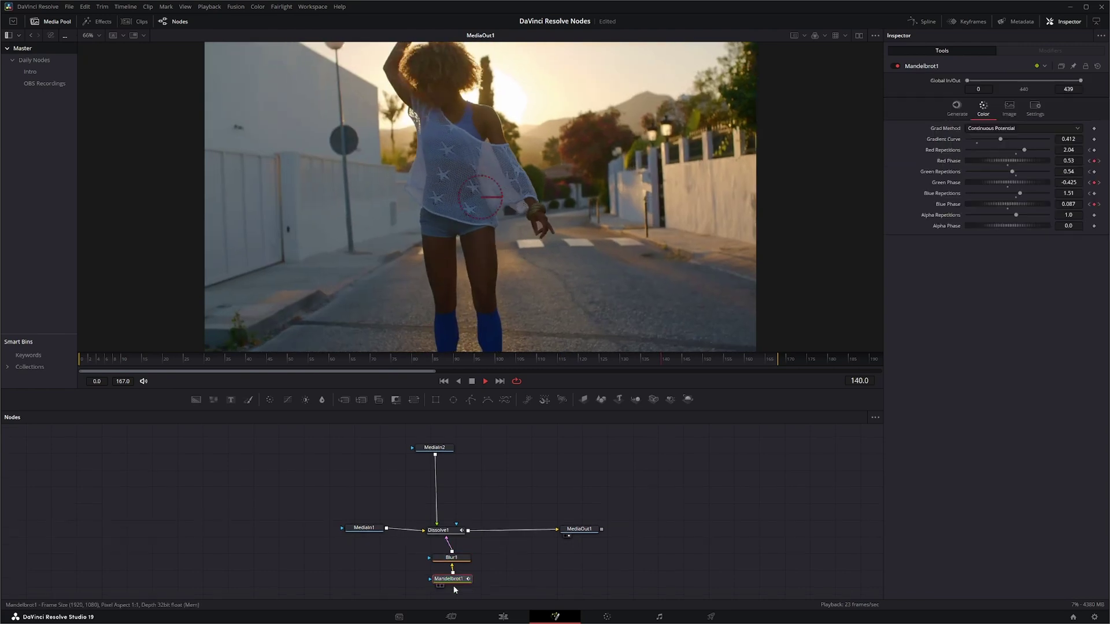
click(979, 109)
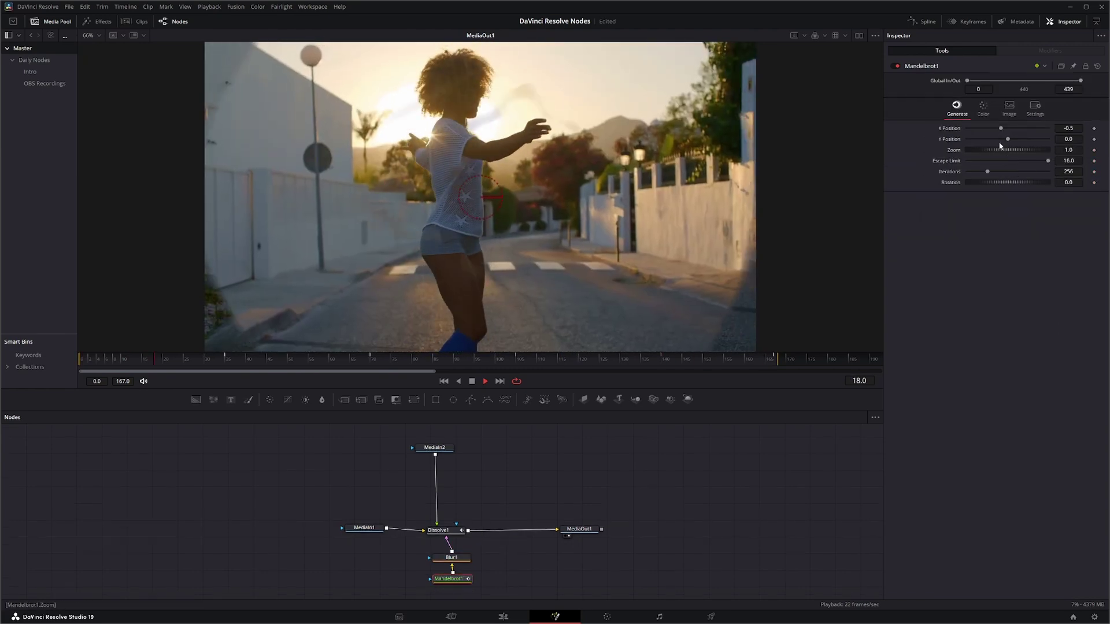
click(997, 129)
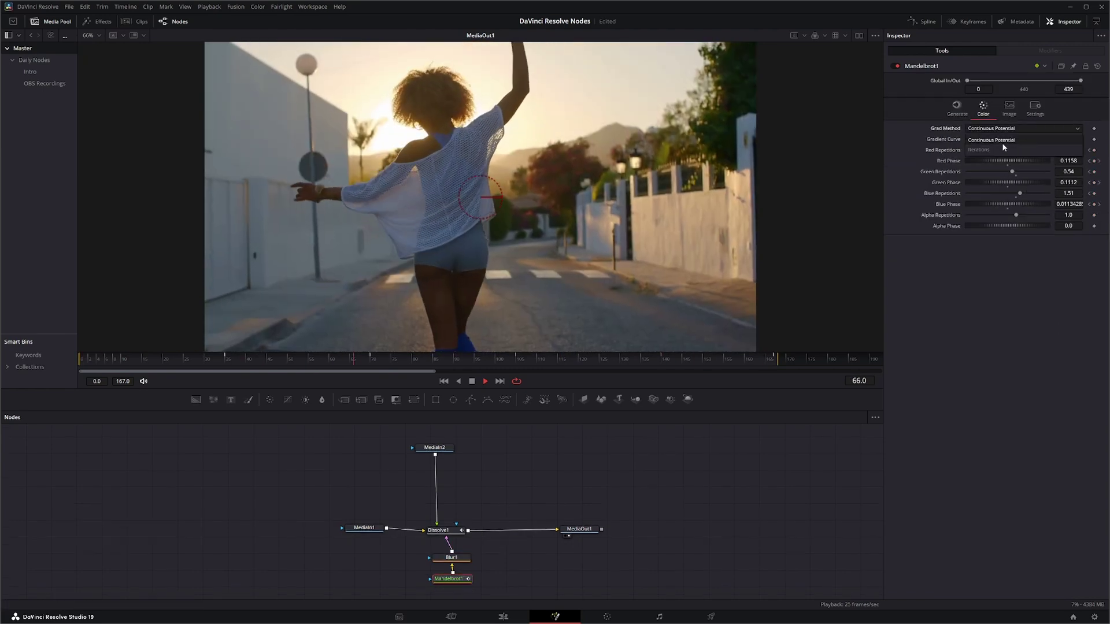
click(995, 148)
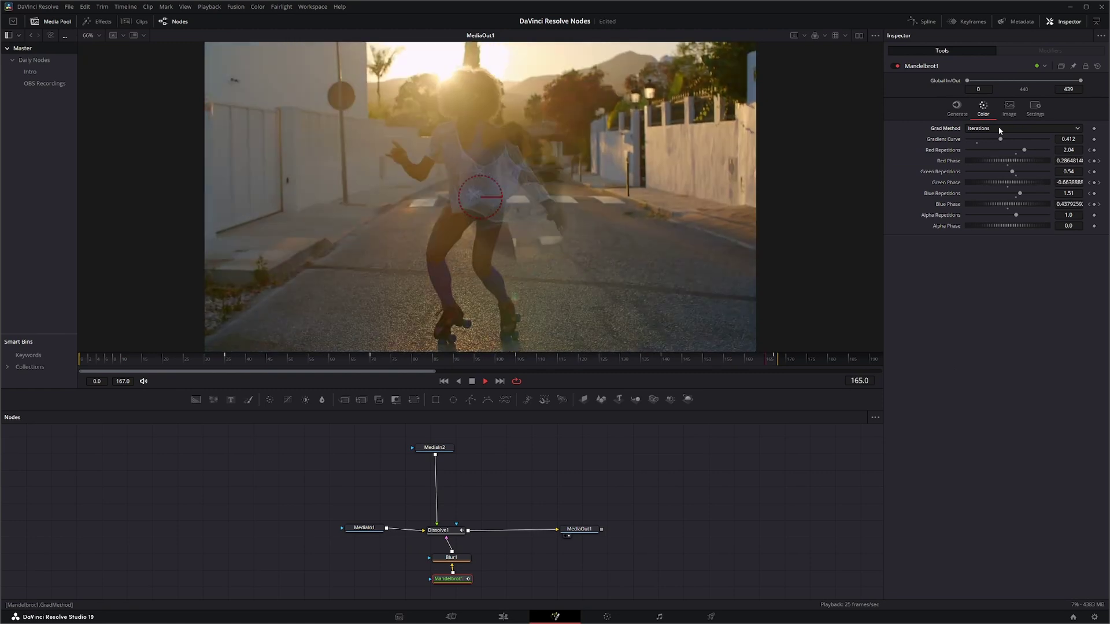
click(994, 128)
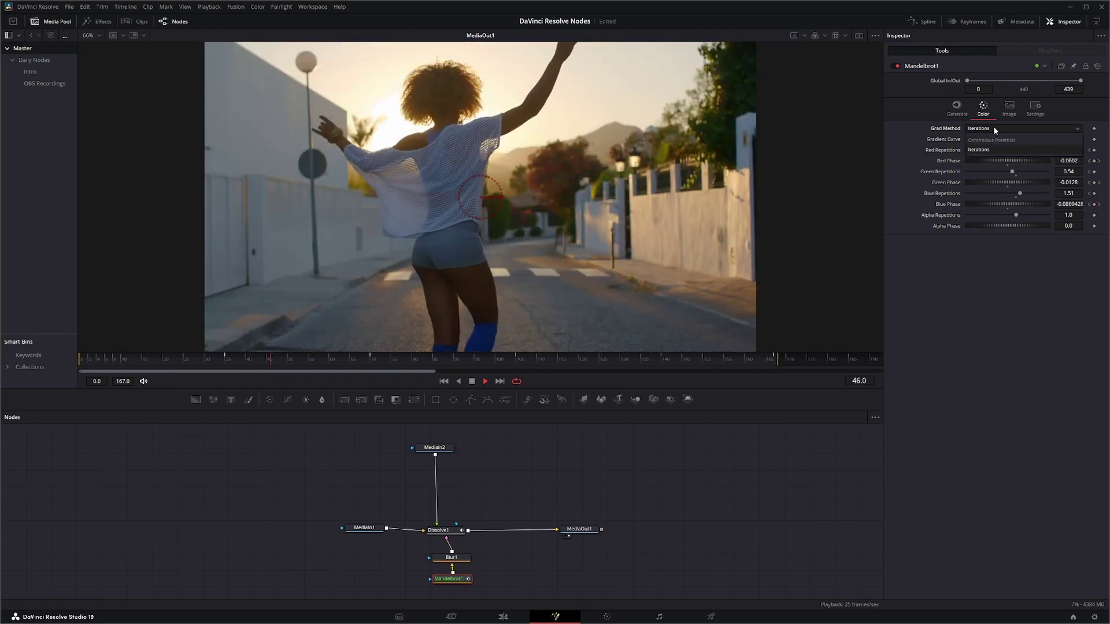
click(992, 140)
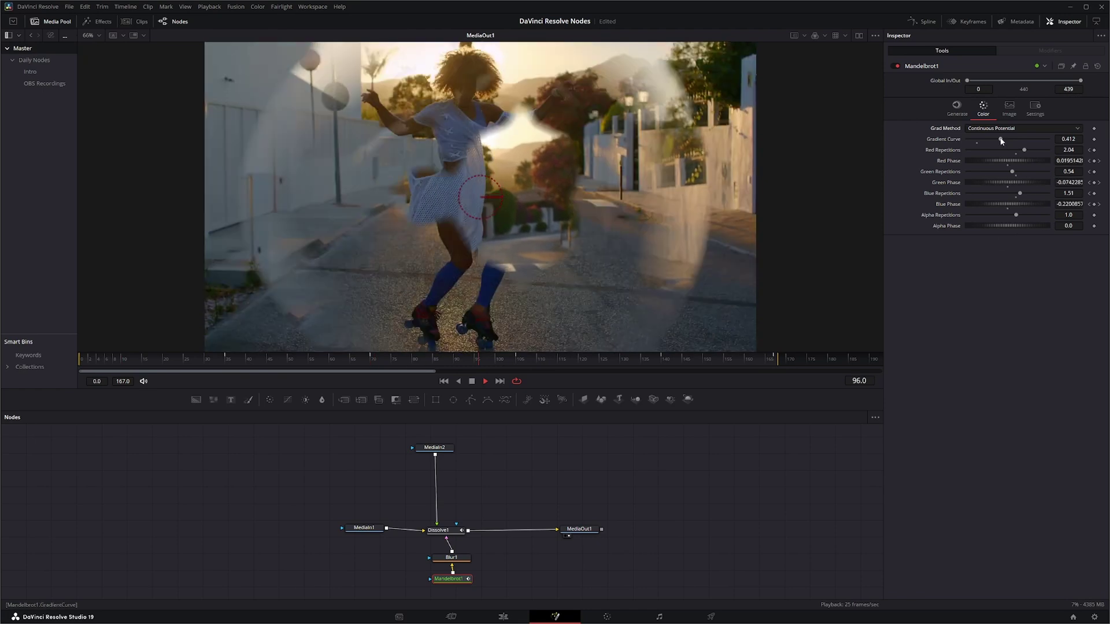
drag(1001, 141, 1028, 140)
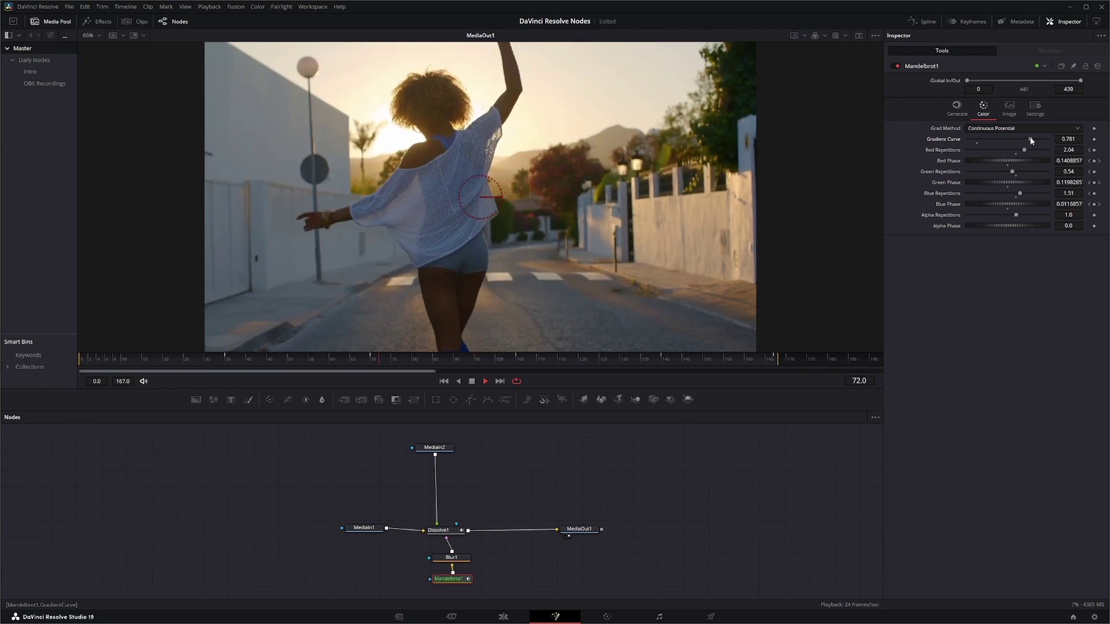